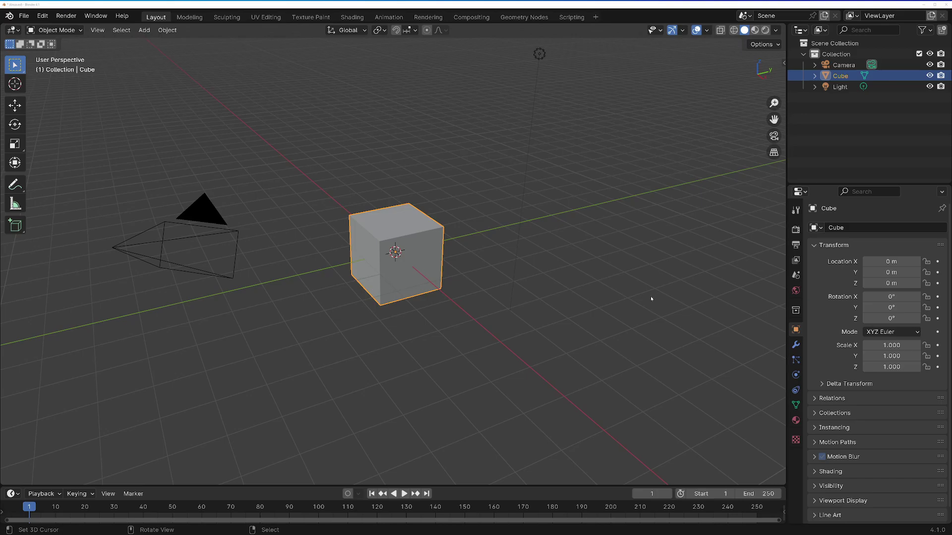
Step: Review the scene's render engine, sampling and film settings
click(795, 231)
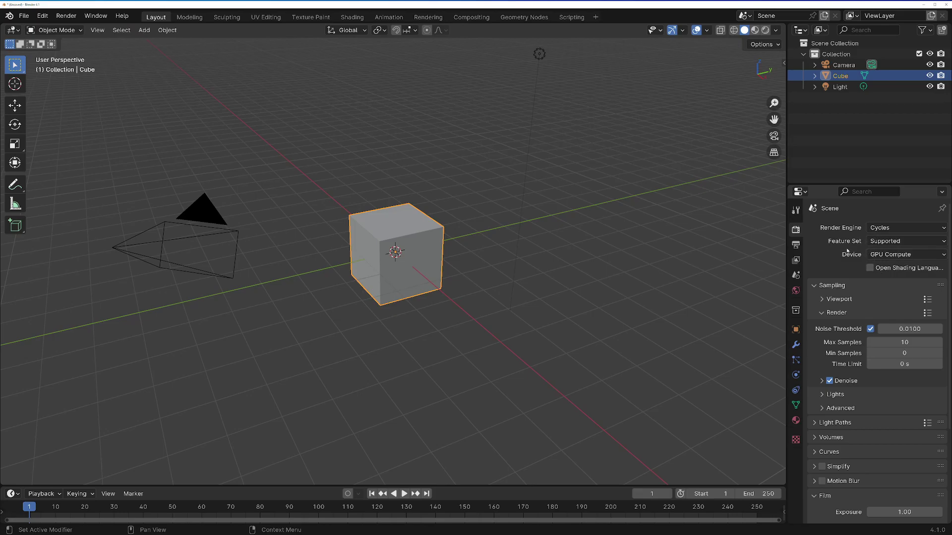
scroll(836, 284, down, 3)
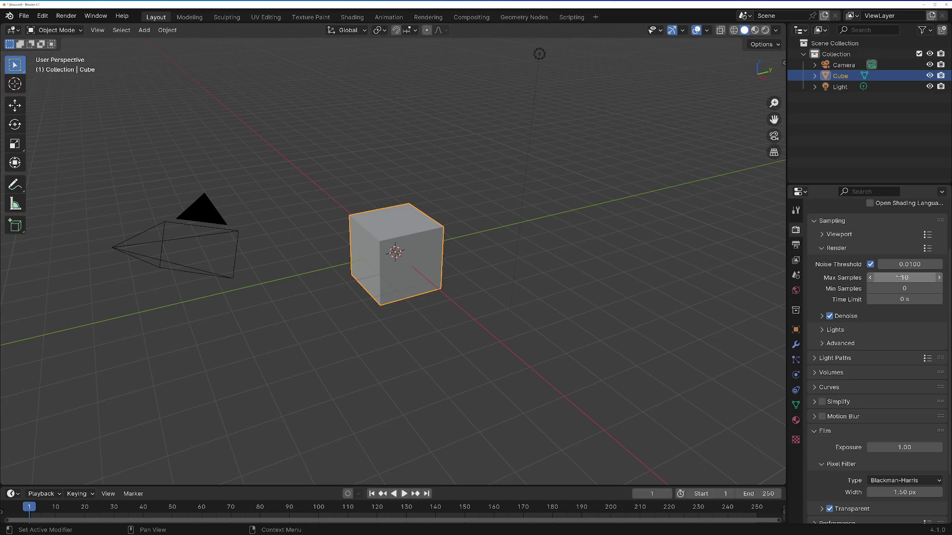
scroll(818, 367, down, 3)
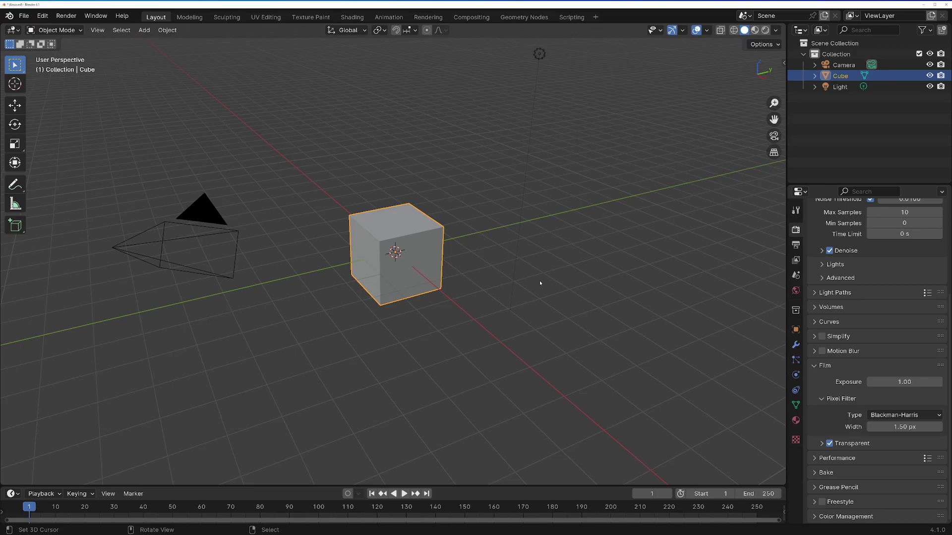
Step: Look through the scene camera and set the render resolution percentage to 50%
key(KP_0)
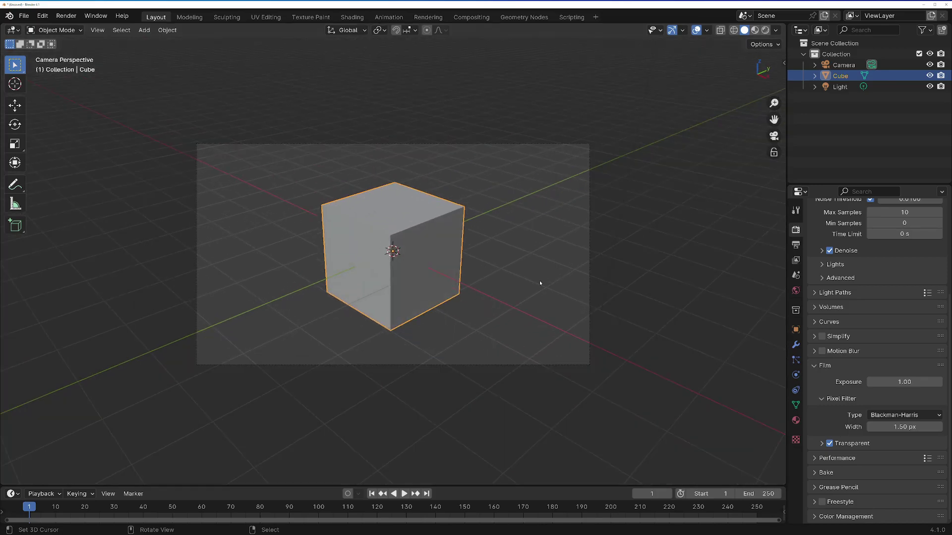
click(796, 245)
scroll(838, 252, up, 4)
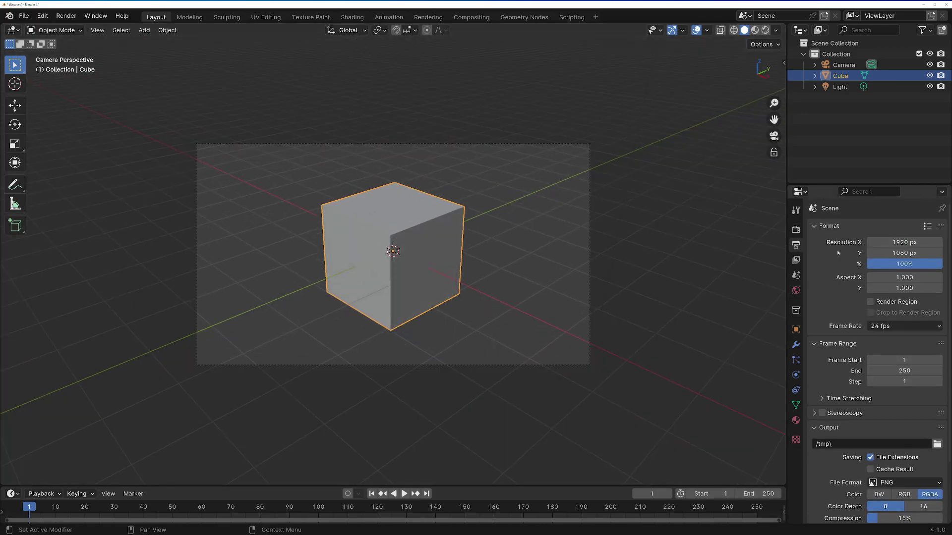
click(902, 264)
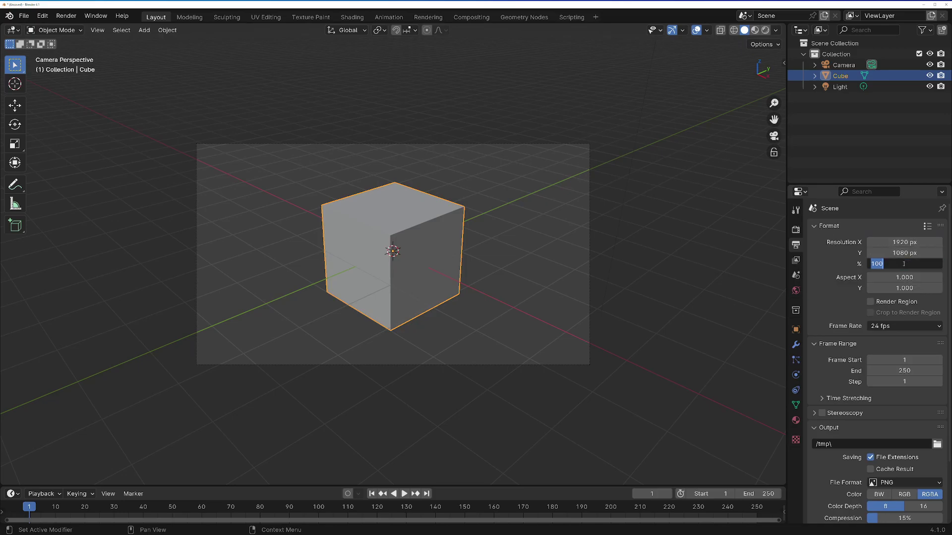
text(50)
key(Return)
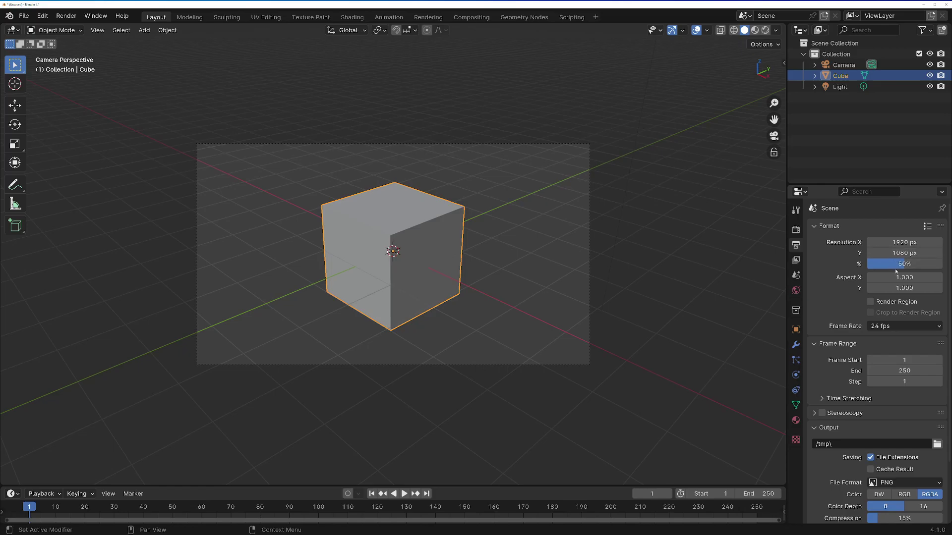
Step: Browse for the output path on the Desktop, create a folder named 1 and open it
scroll(858, 398, down, 3)
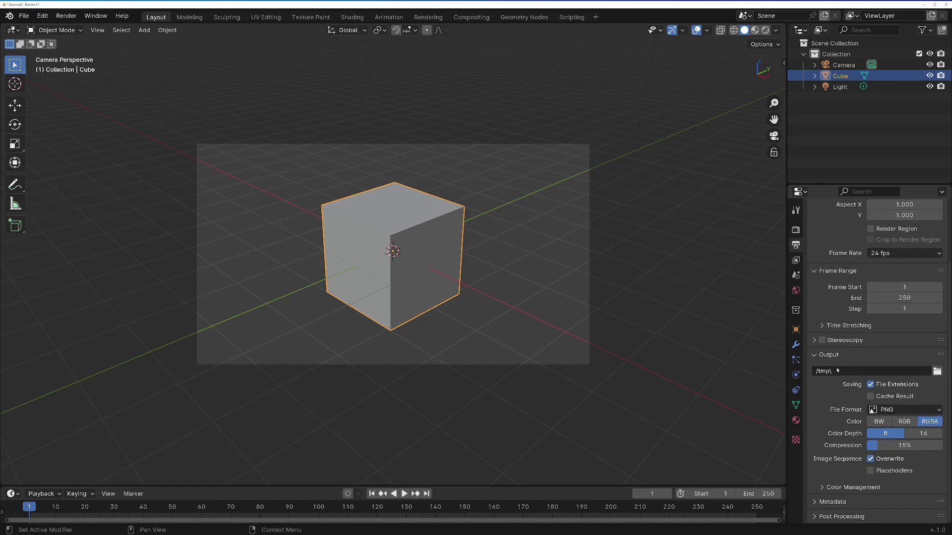
click(937, 371)
click(234, 209)
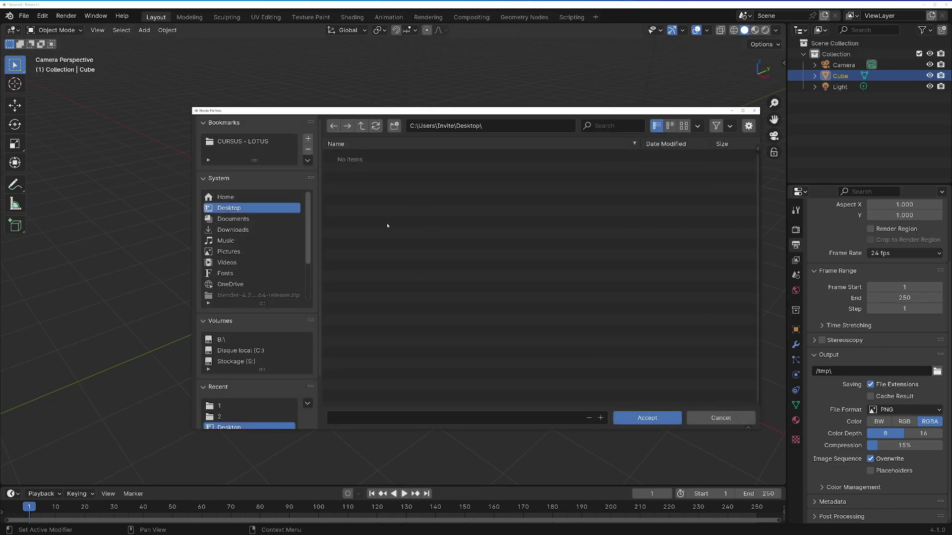
click(395, 127)
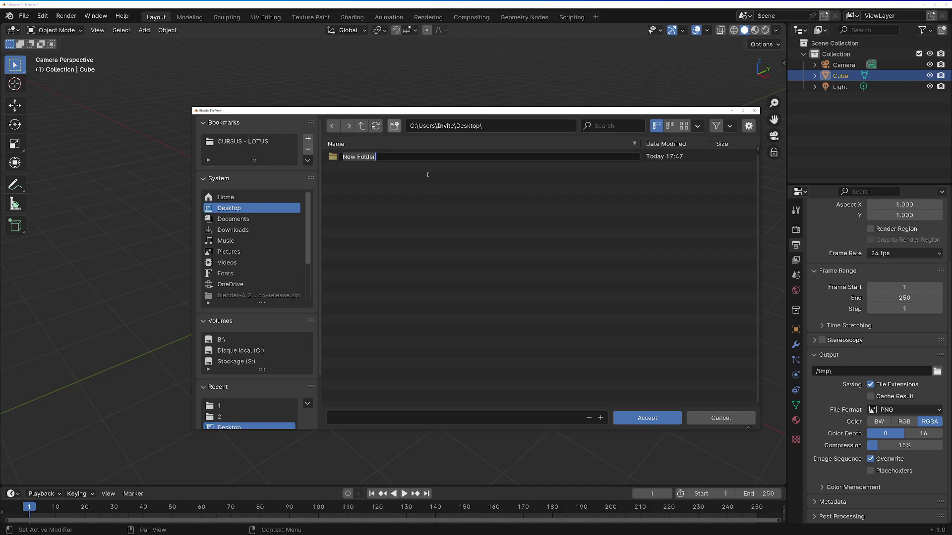
text(1)
key(Return)
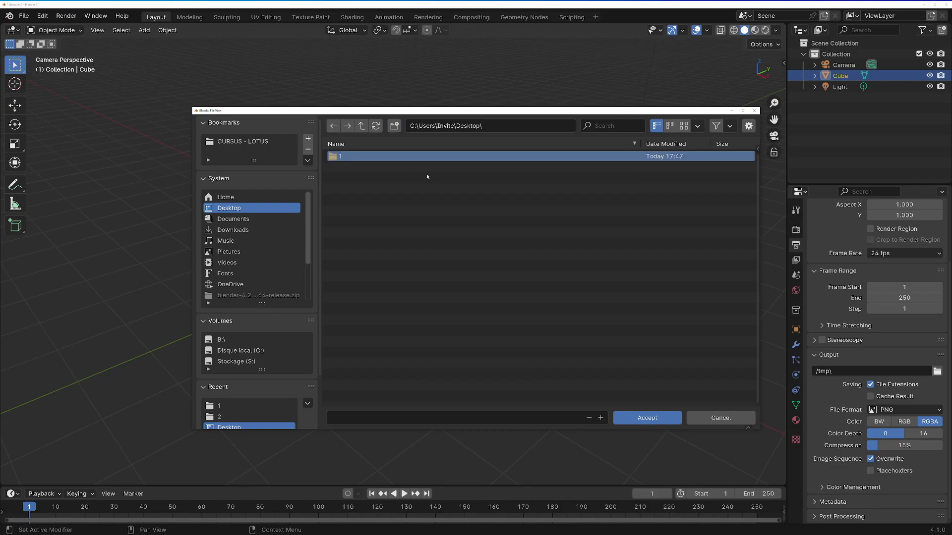
double_click(354, 156)
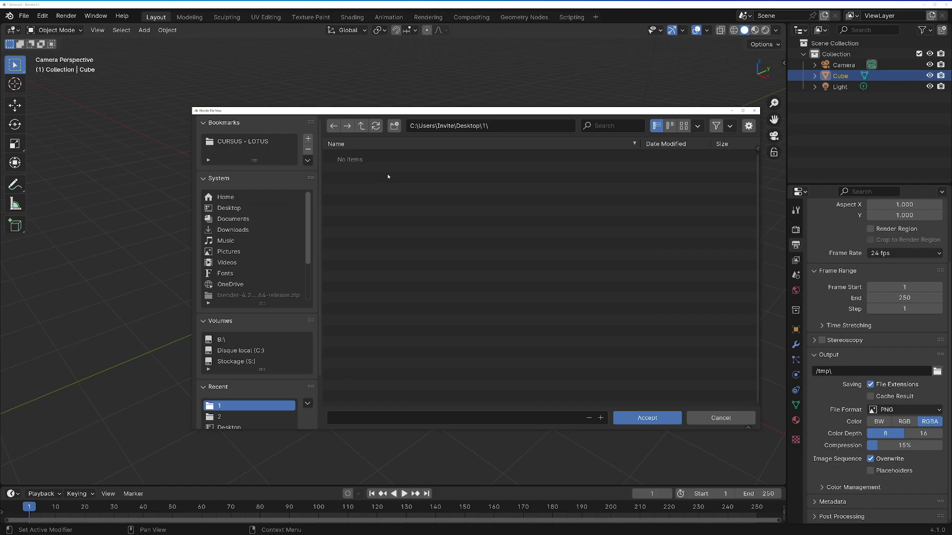
Step: Name the output file cube and accept folder 1 as the output location
click(372, 417)
text(cube)
key(Return)
click(666, 416)
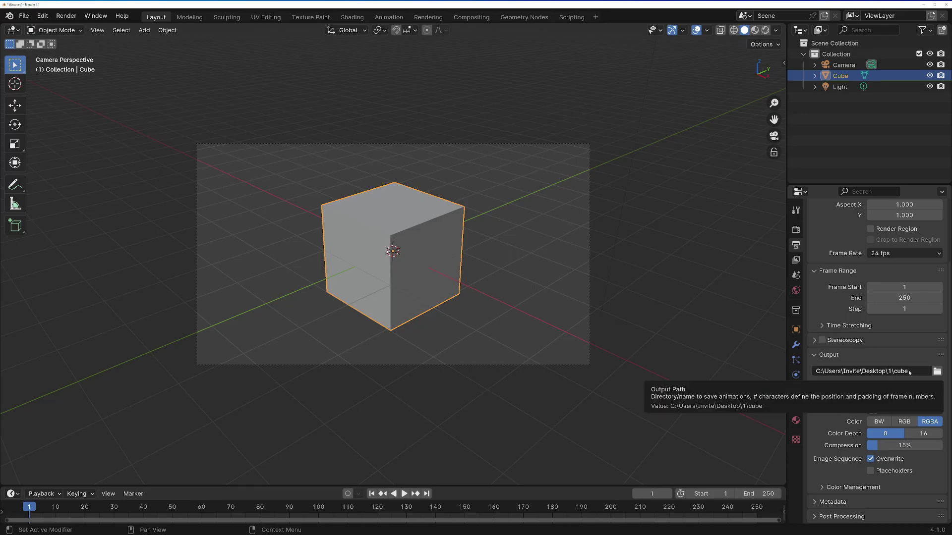
Step: Render a still image of the cube and reposition the render window over the viewport
click(66, 15)
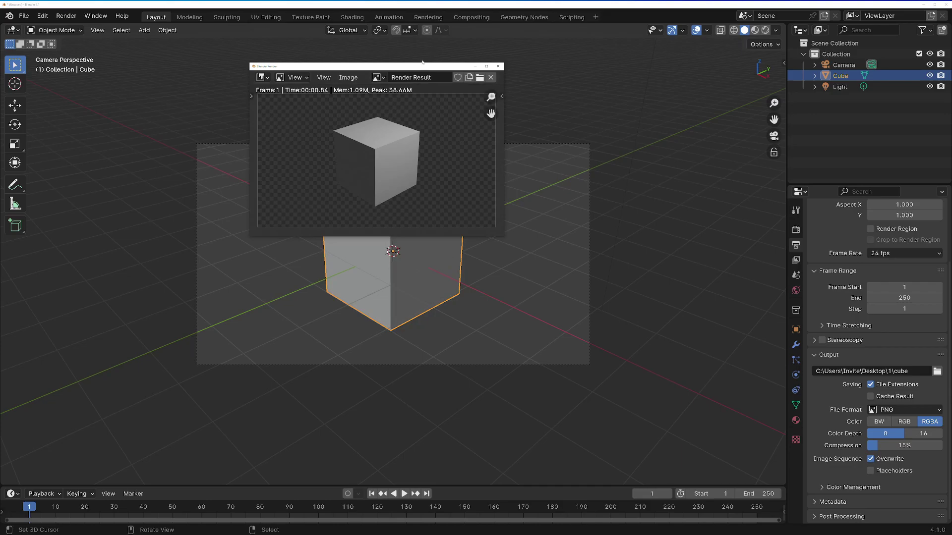
drag(426, 68, 519, 158)
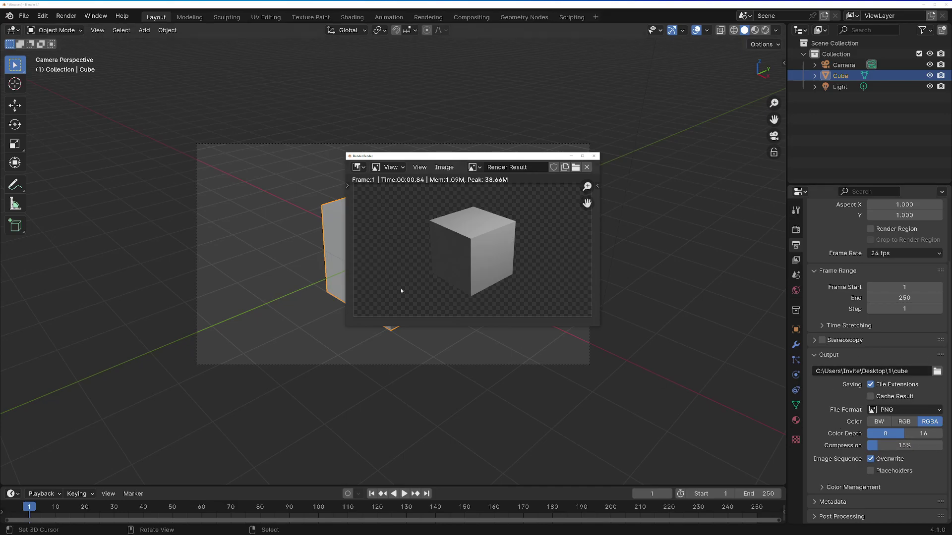
click(445, 168)
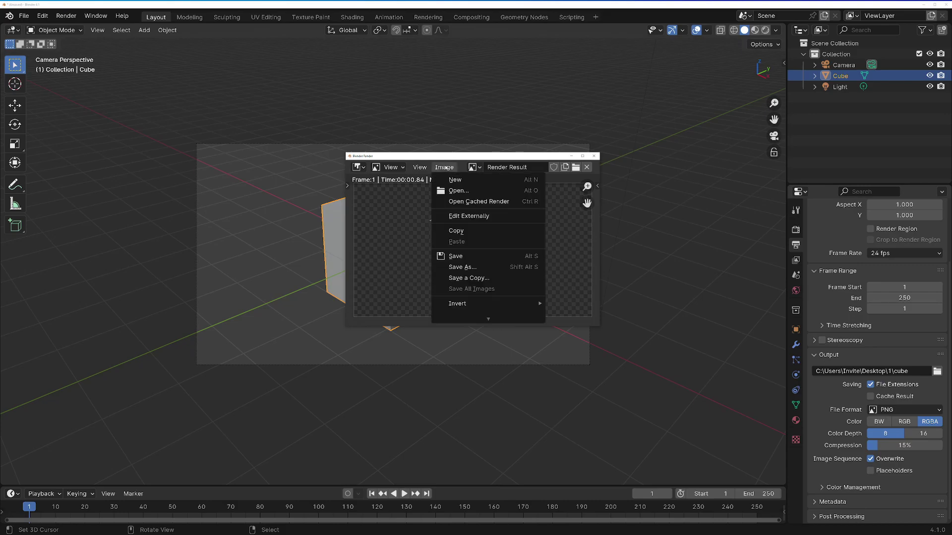
click(471, 270)
click(257, 183)
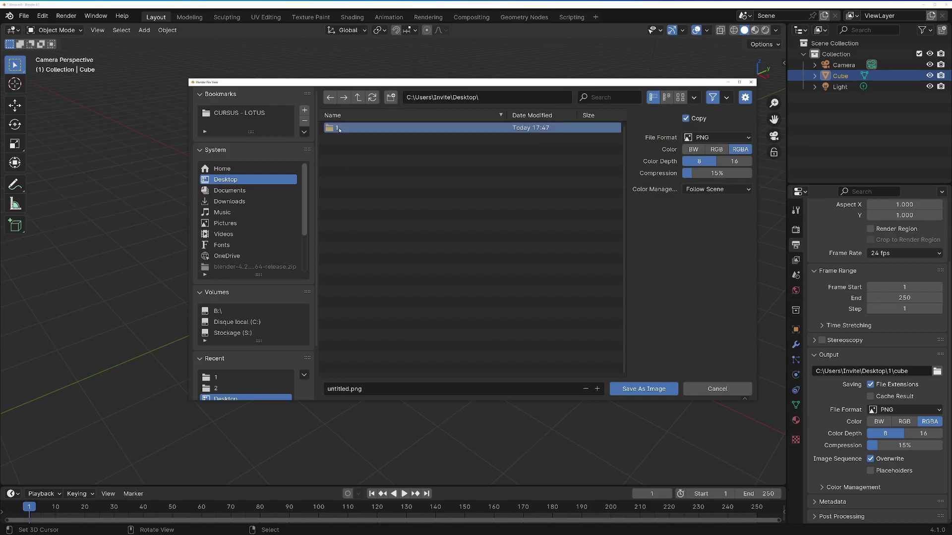
double_click(339, 129)
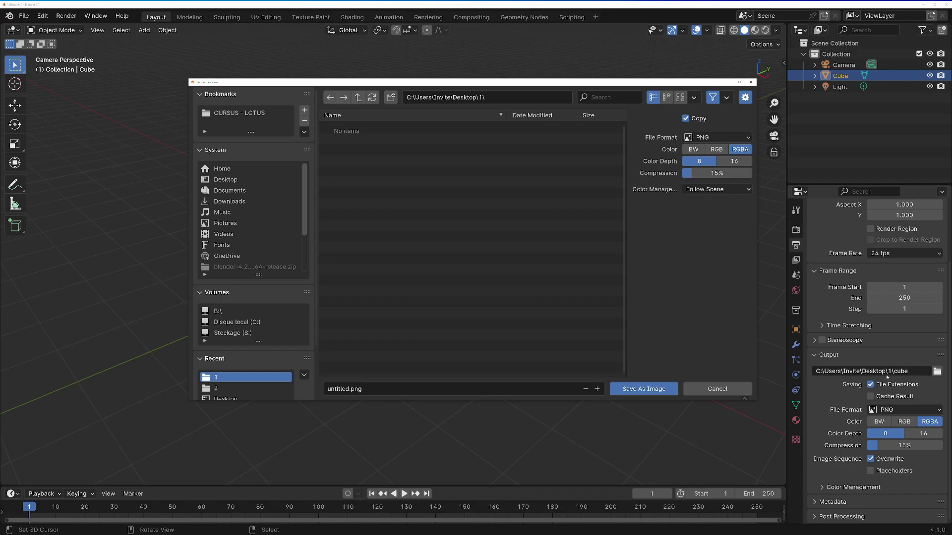
click(751, 83)
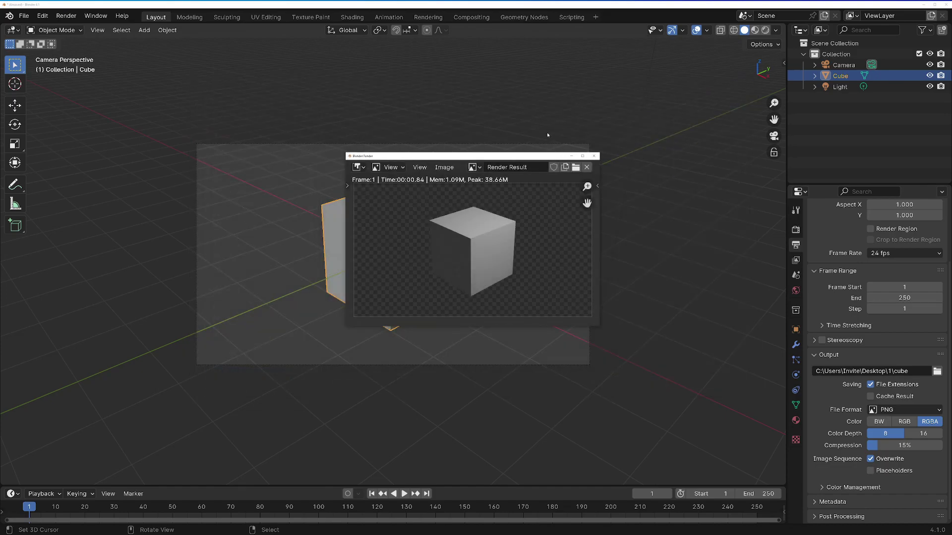
click(594, 157)
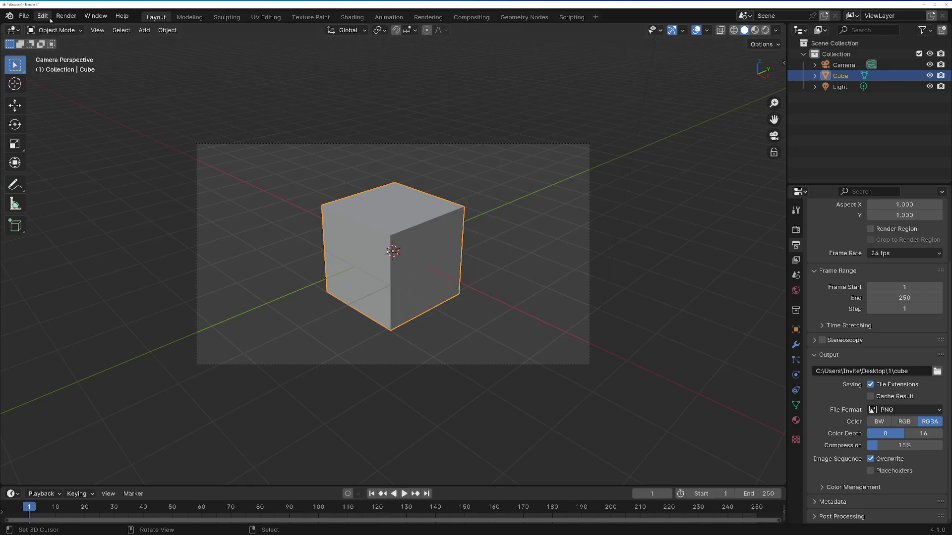
Step: Set the end frame of the frame range to 1 and render the animation to the output path
click(66, 15)
click(904, 298)
text(1)
key(Return)
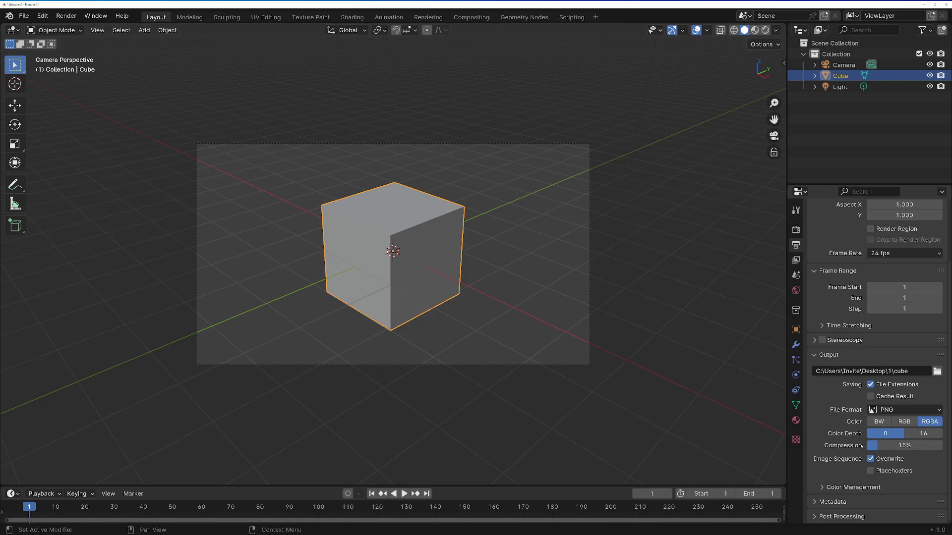
key(F12)
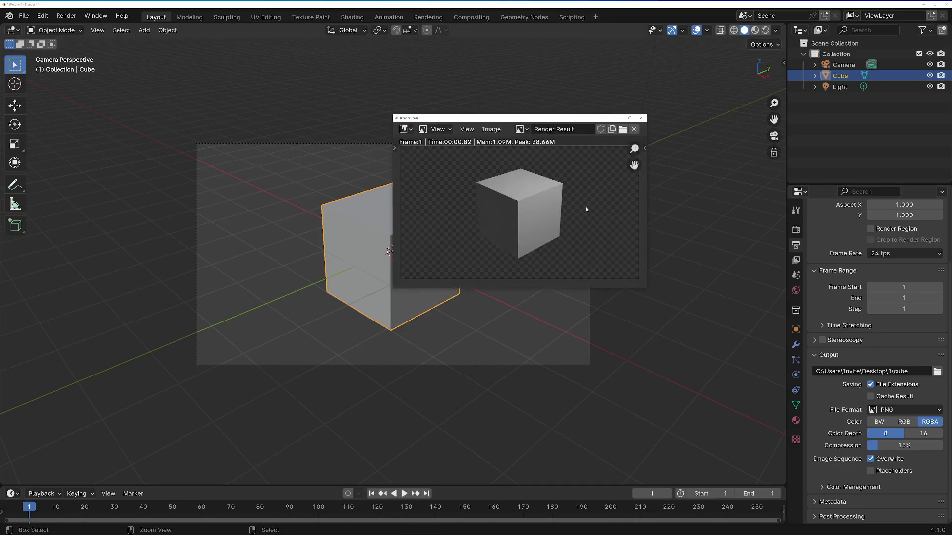
Step: Switch to File Explorer and open folder 1 on the desktop to inspect the rendered image
drag(0, 55, 454, 125)
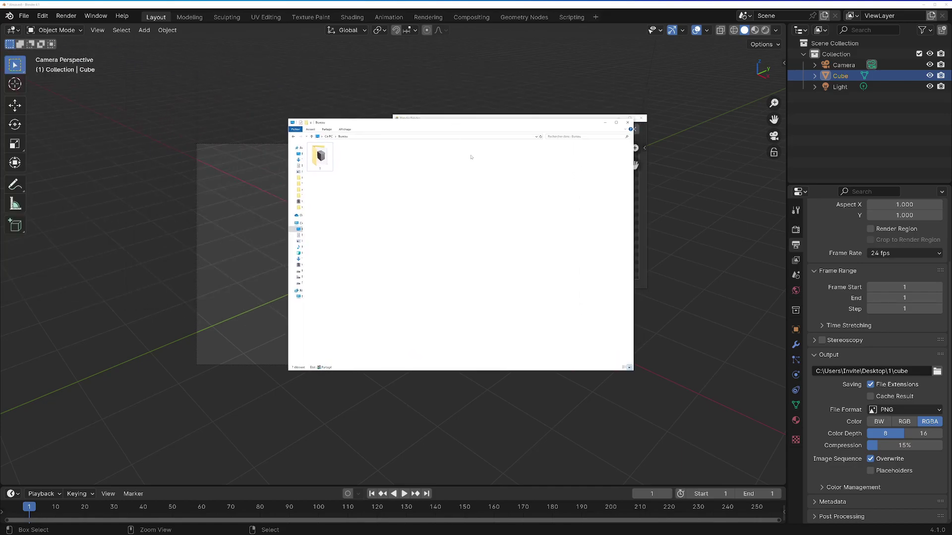
double_click(326, 158)
mouse_move(324, 173)
mouse_move(325, 172)
Step: Remove the four-digit frame number from the rendered image's file name, return to Blender and close the render window
click(323, 169)
click(323, 171)
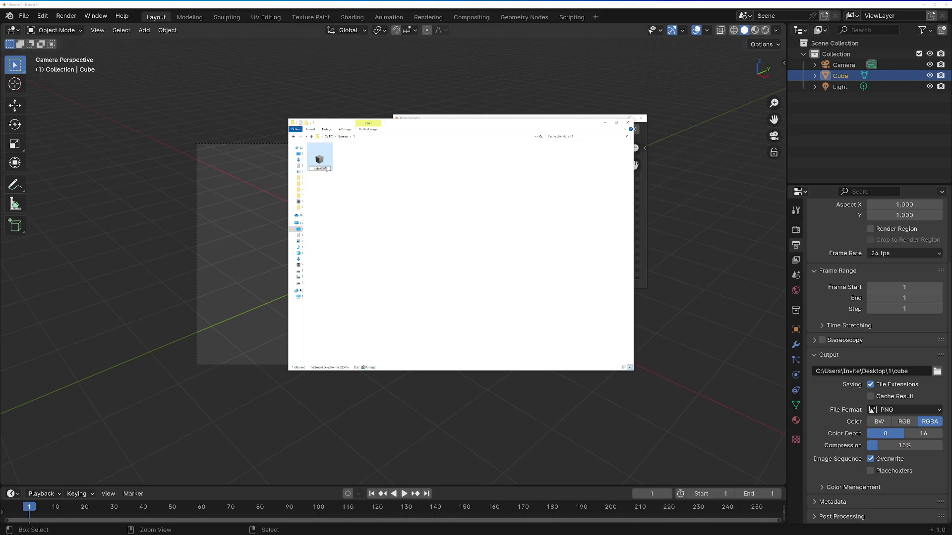
key(BackSpace)
key(BackSpace)
key(BackSpace)
key(BackSpace)
key(Return)
key(alt+Tab)
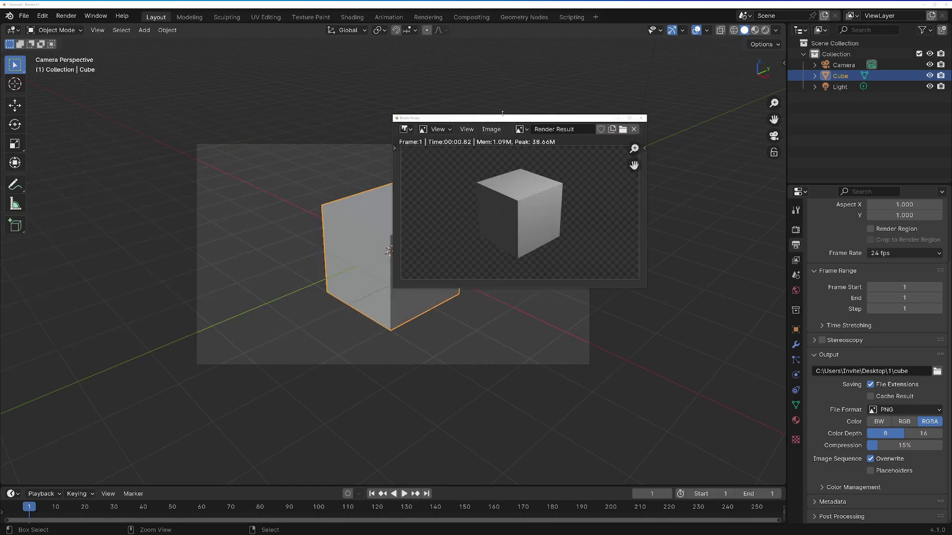
click(641, 118)
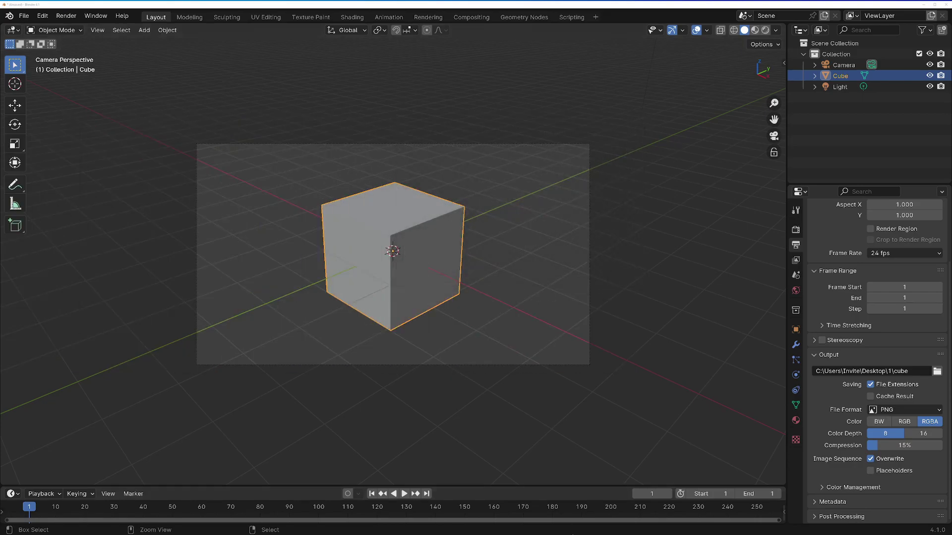
Step: Enlarge the timeline area upward, switch it to the Compositor and enable Use Nodes
drag(553, 486, 527, 222)
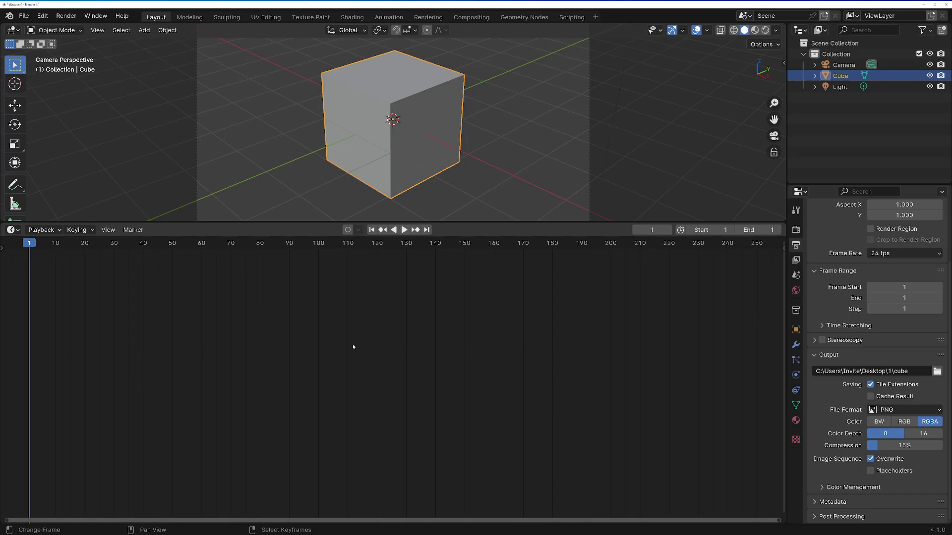
click(13, 230)
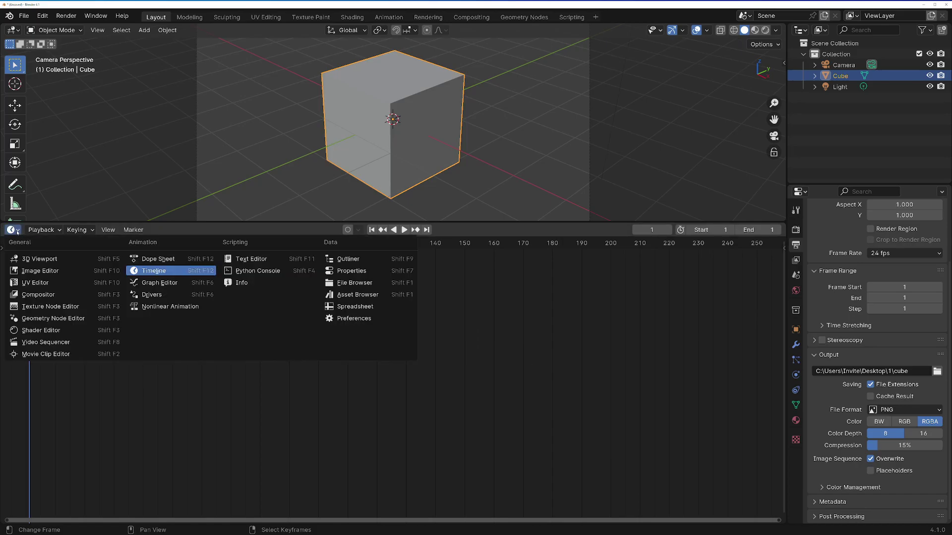
click(38, 297)
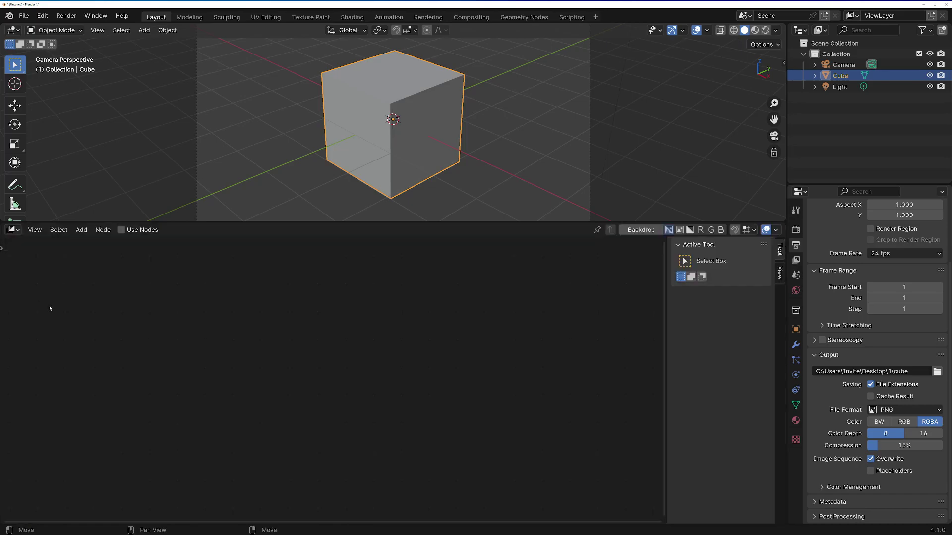
click(122, 230)
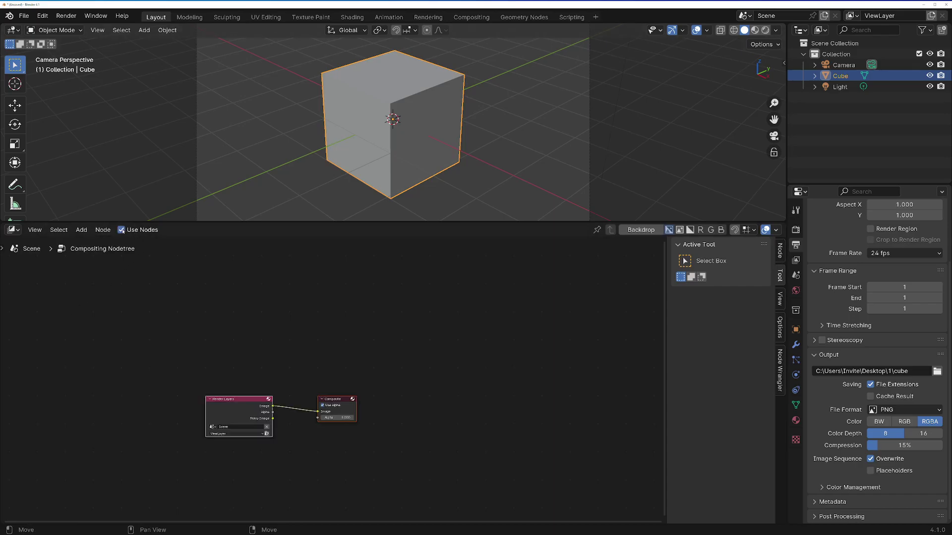
Step: Space the Render Layers and Composite nodes widely apart in the compositing node tree
scroll(294, 398, up, 3)
drag(367, 327, 164, 332)
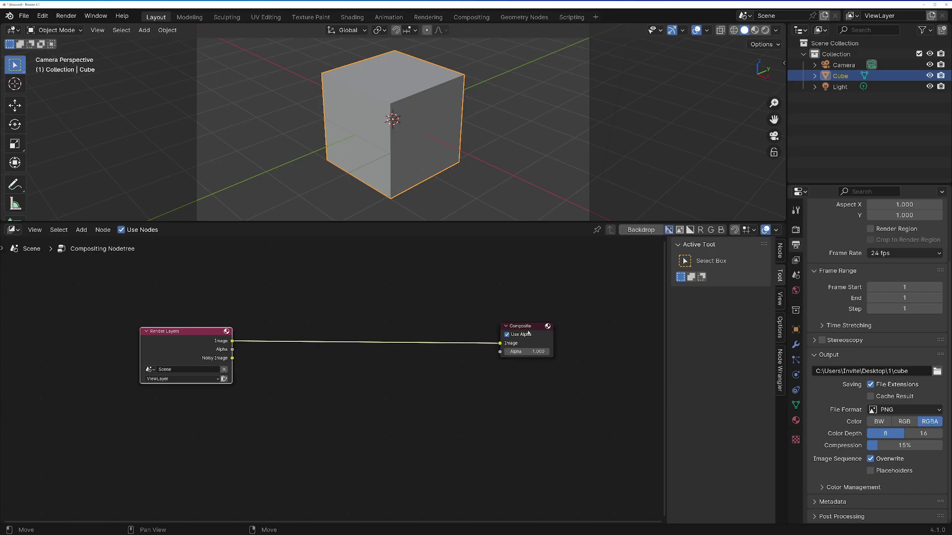
drag(519, 328, 540, 327)
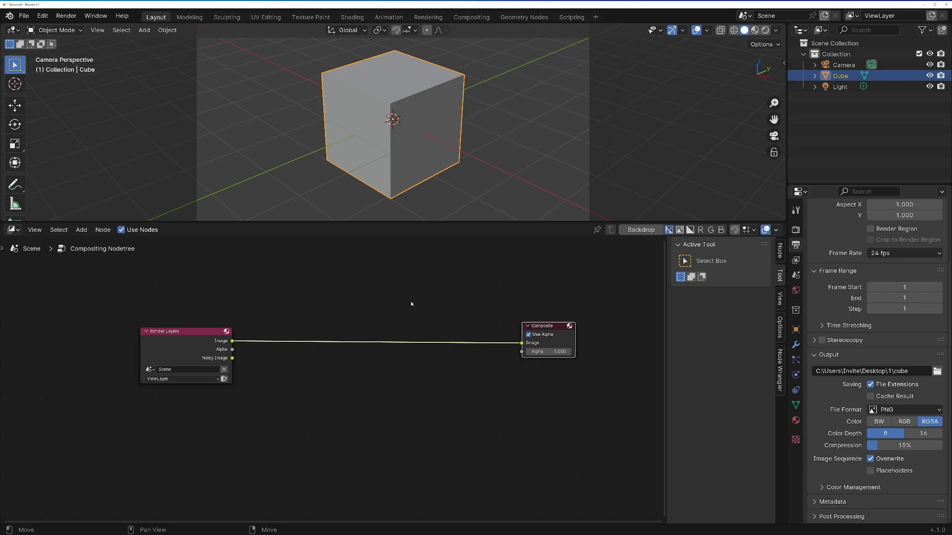
Step: Add a File Output node directly beneath the Composite node in the compositing tree
key(shift+a)
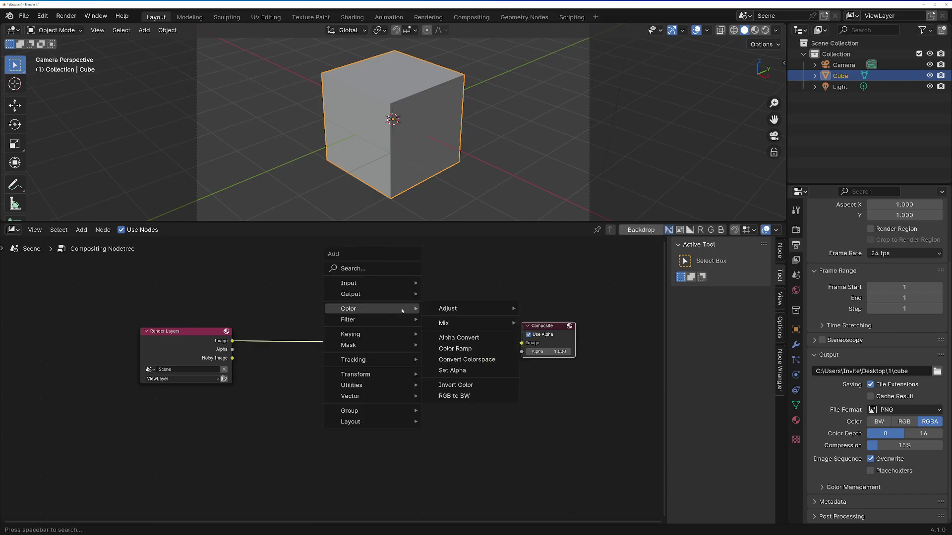
mouse_move(368, 295)
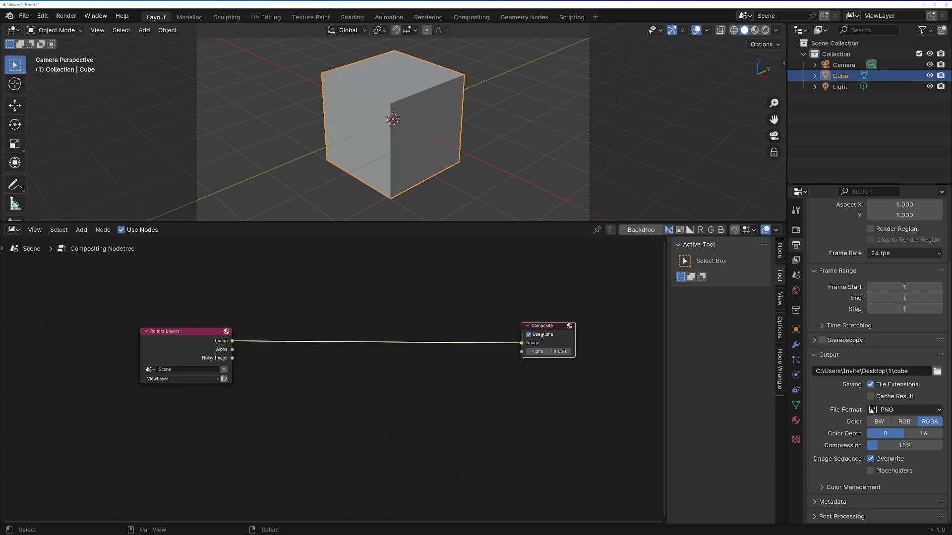
key(shift+a)
mouse_move(438, 299)
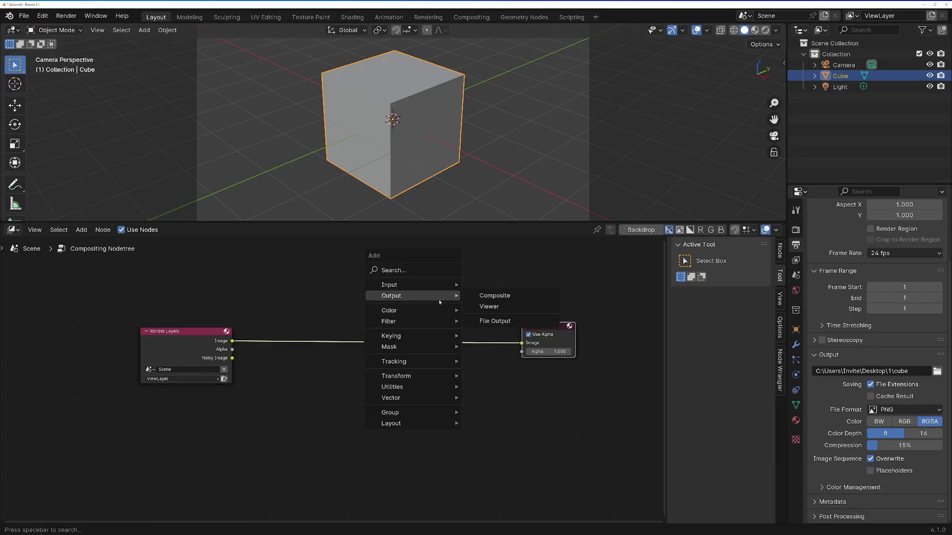
click(509, 324)
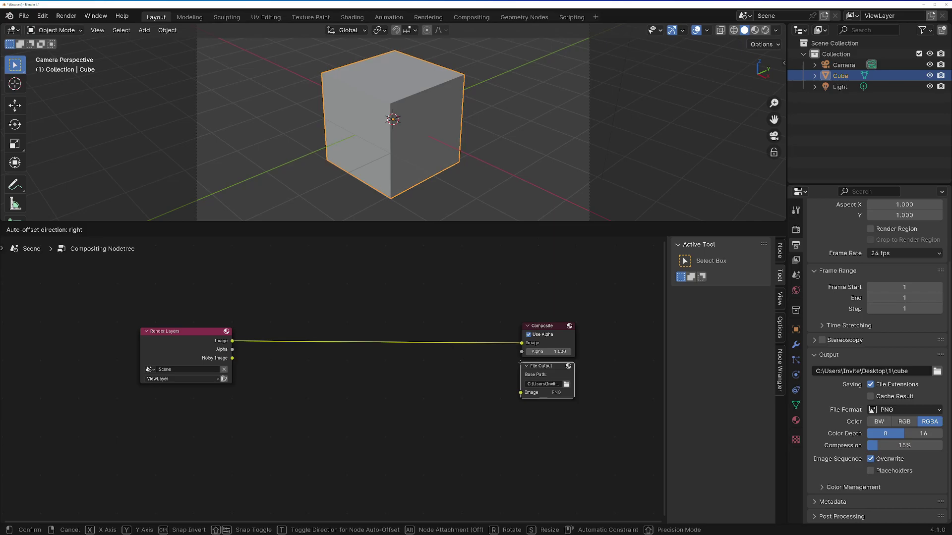
click(520, 363)
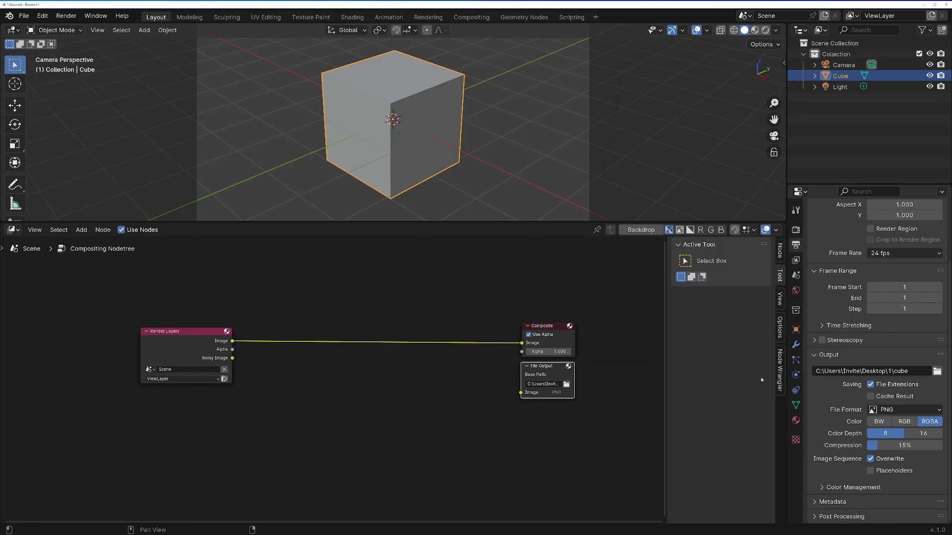
Step: Show the File Output node's properties in a widened sidebar and set its file format to TIFF
click(779, 252)
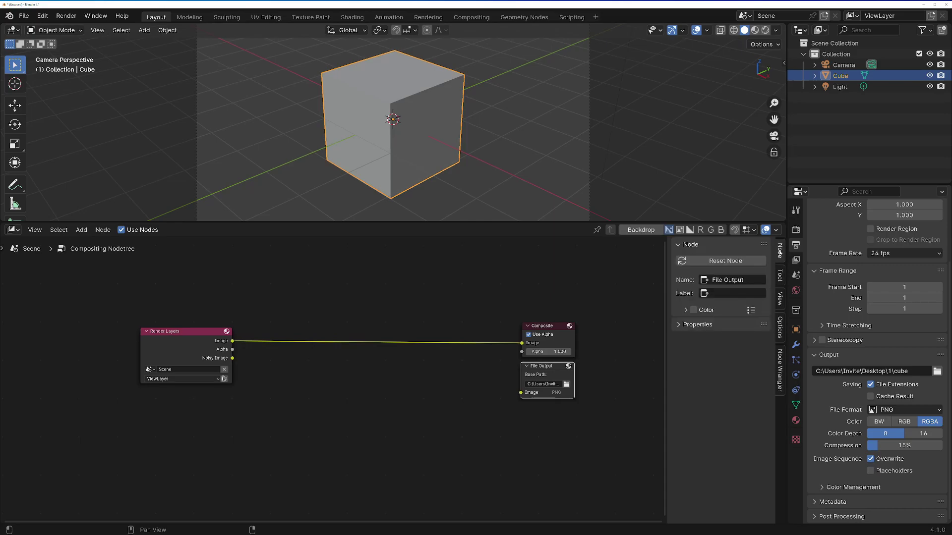
click(679, 325)
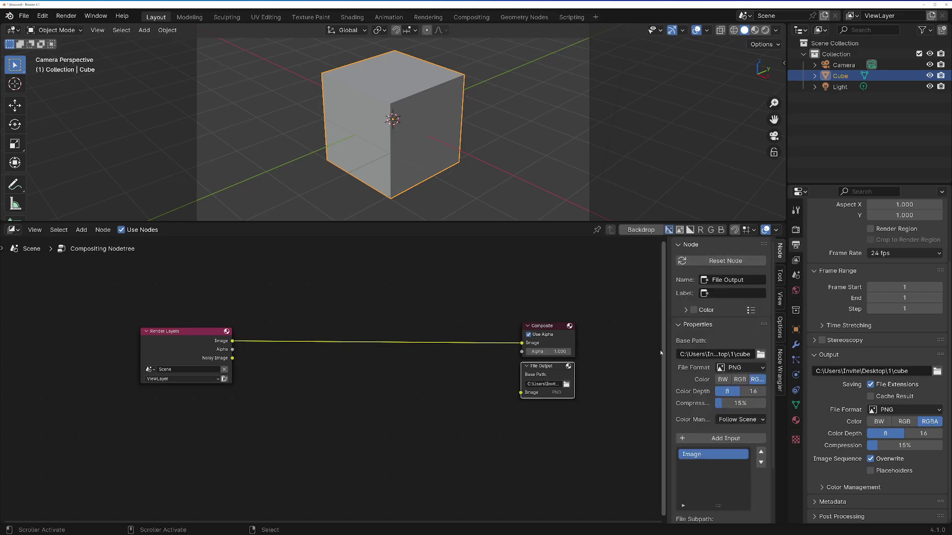
scroll(702, 335, down, 2)
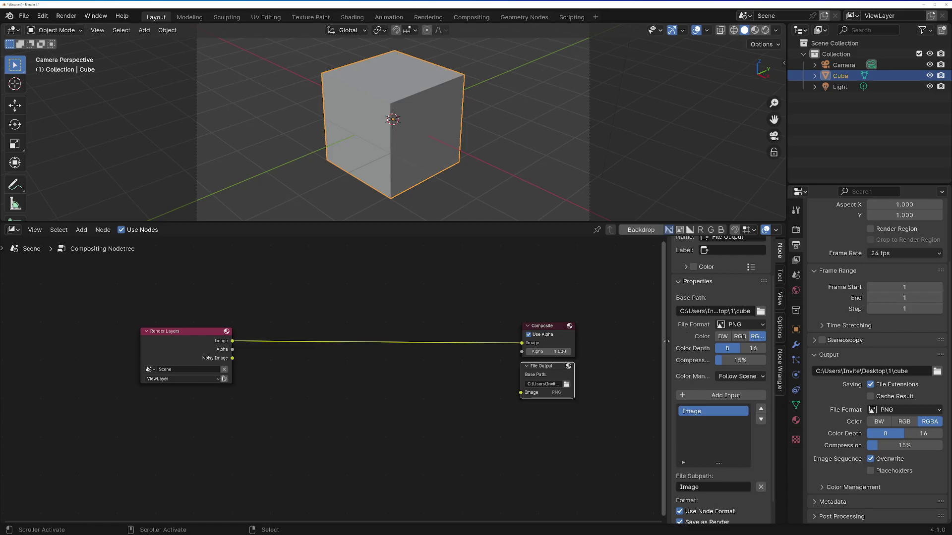
drag(667, 342, 627, 342)
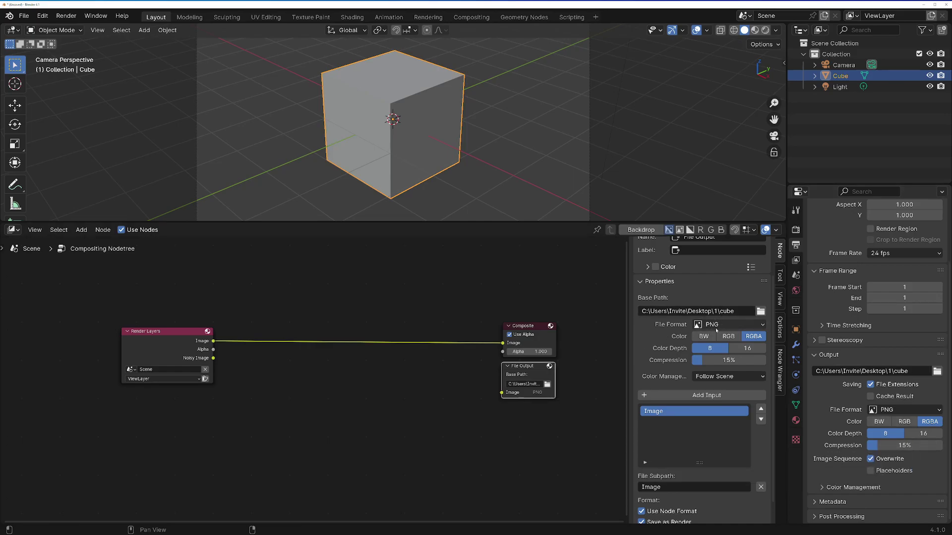
click(716, 327)
click(783, 413)
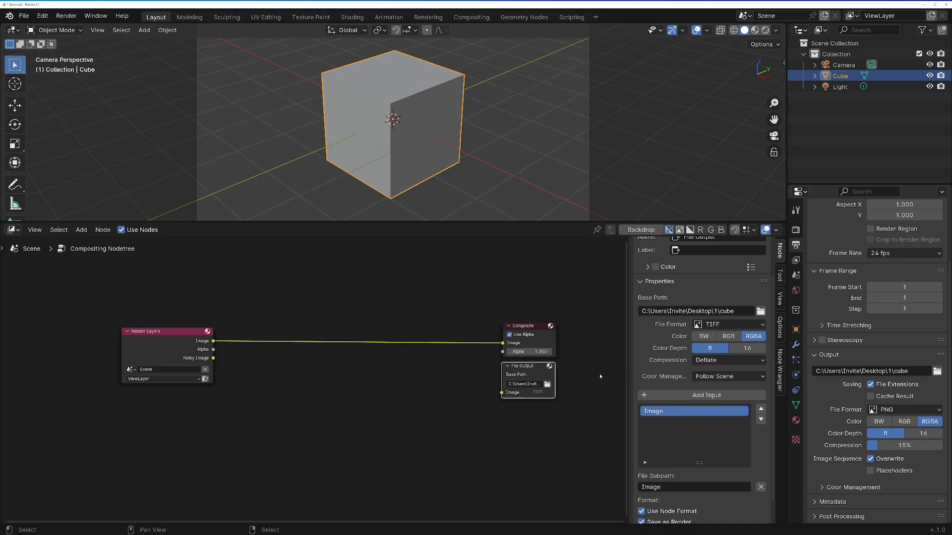
Step: Browse for the File Output node's base path and create a new folder named 2 on the desktop
click(761, 311)
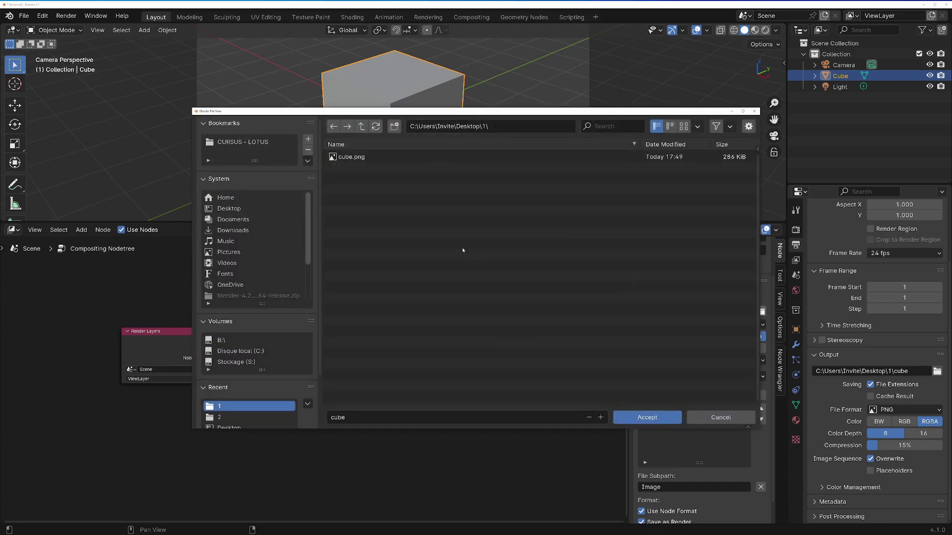
click(361, 127)
click(395, 126)
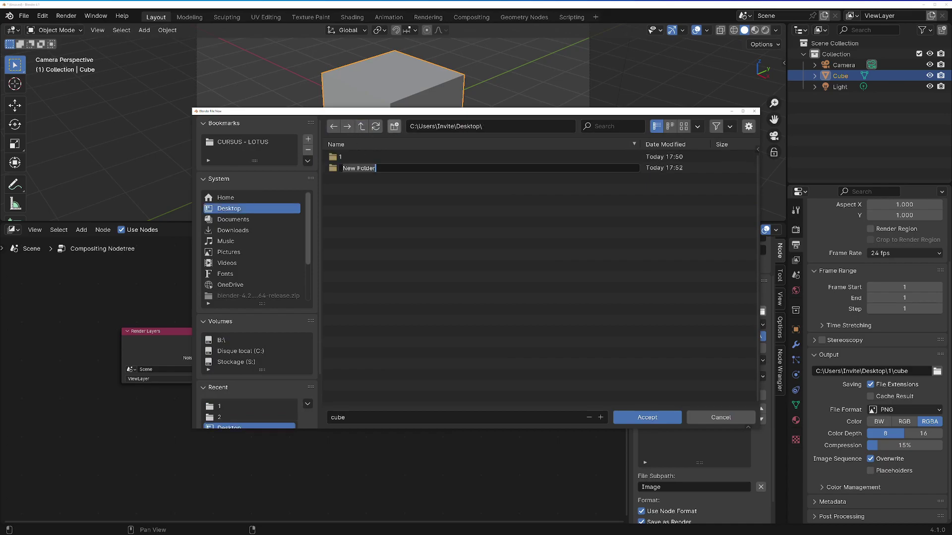
text(2)
key(Return)
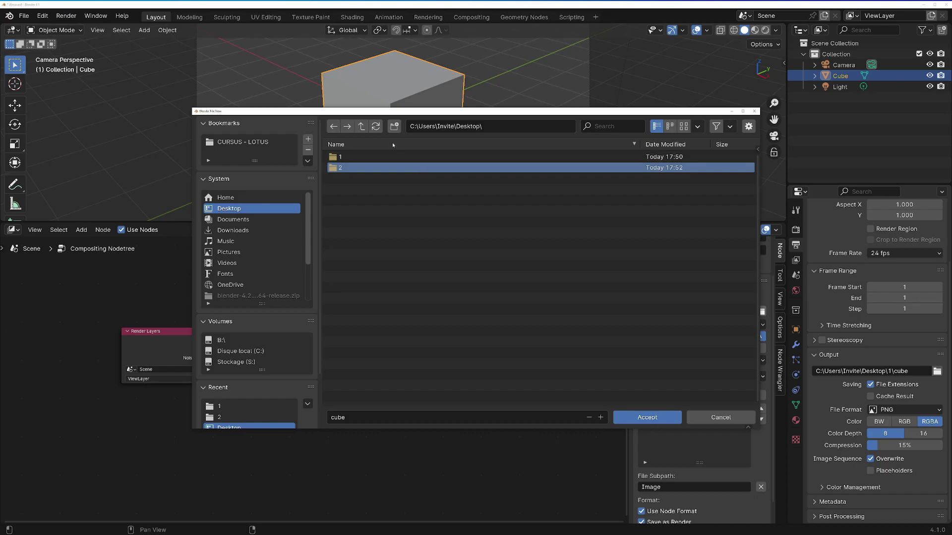
Step: Set the base path to desktop folder 2 without a file name and link the Render Layers image to the File Output node
double_click(339, 169)
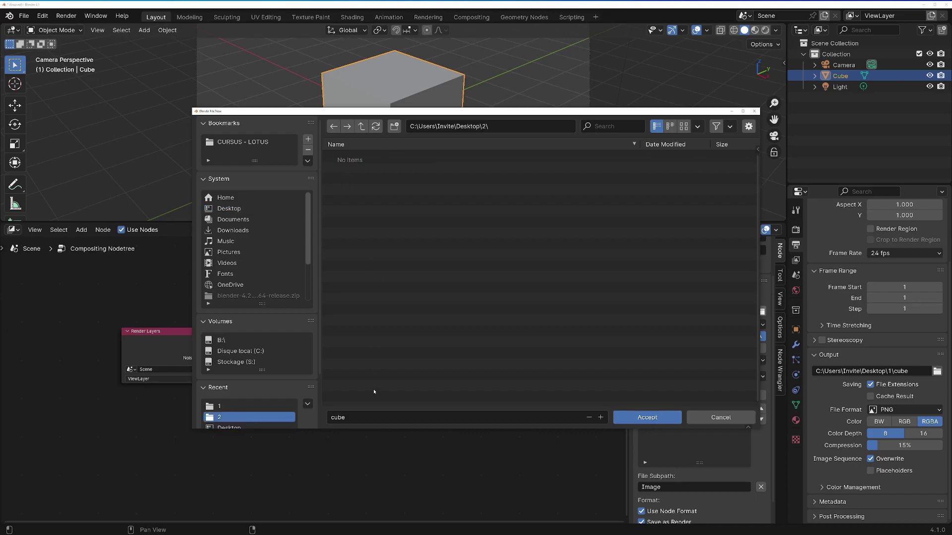
click(370, 416)
key(BackSpace)
click(641, 417)
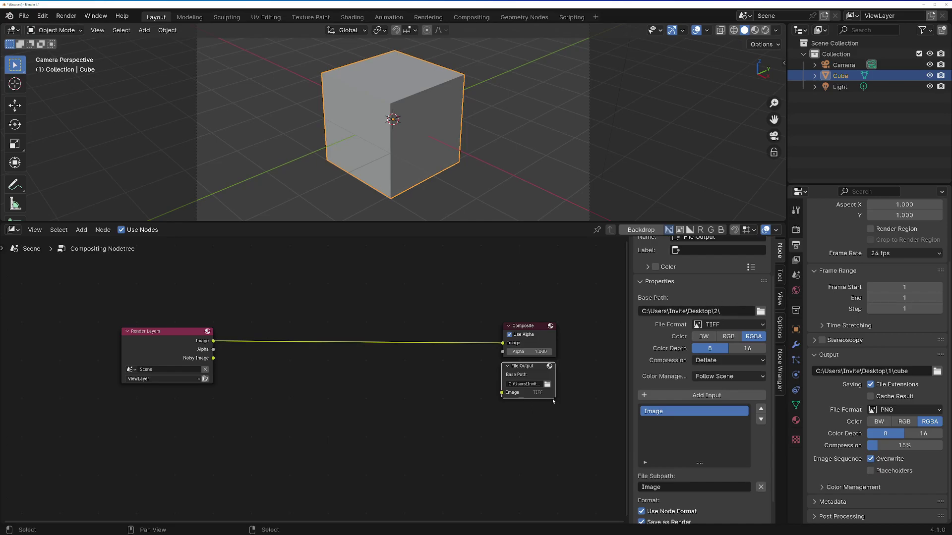
drag(213, 342, 502, 394)
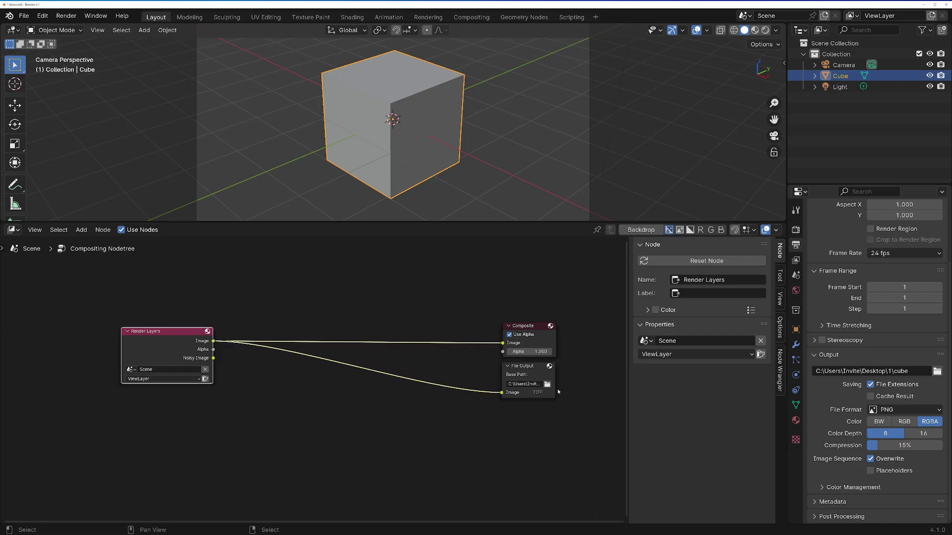
Step: Insert an Alpha Over node between Render Layers and Composite, with the render feeding its second Image input
middle_drag(358, 339, 425, 367)
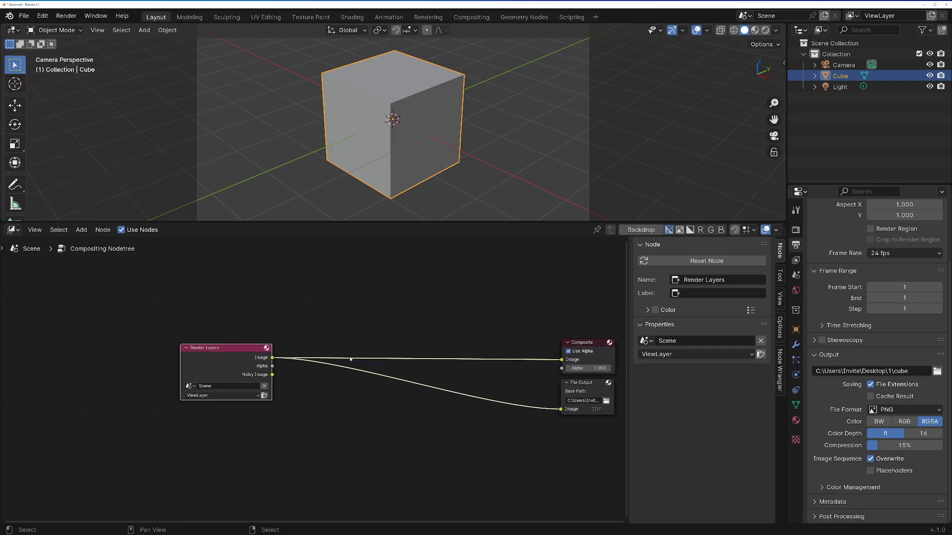
key(shift+a)
mouse_move(405, 326)
mouse_move(449, 341)
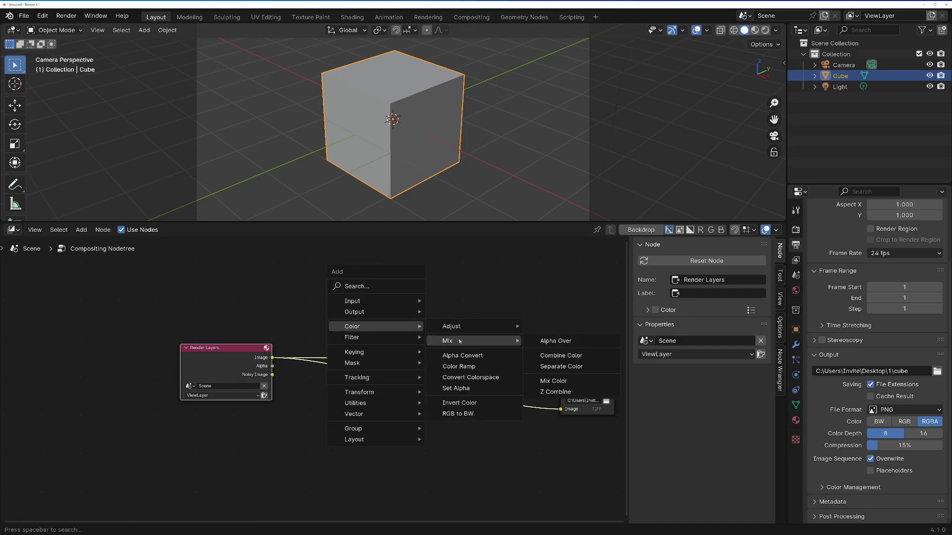
click(550, 342)
click(436, 348)
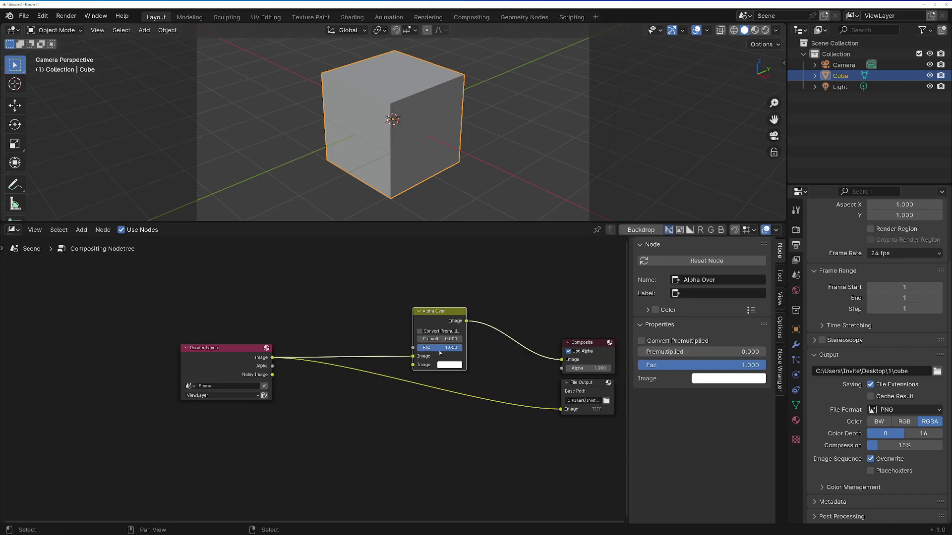
drag(412, 357, 413, 366)
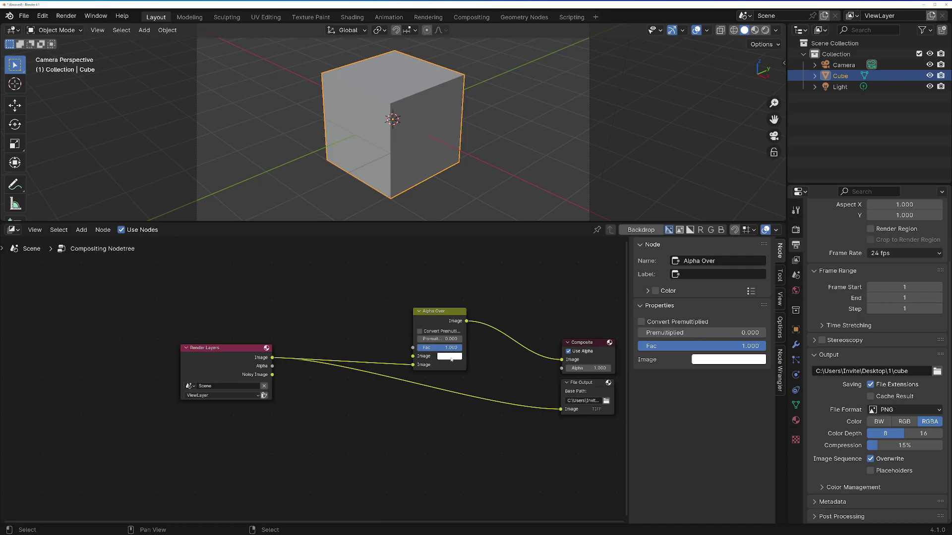
Step: Move the Composite node up so its Image input lines up with the Alpha Over output
drag(412, 357, 396, 339)
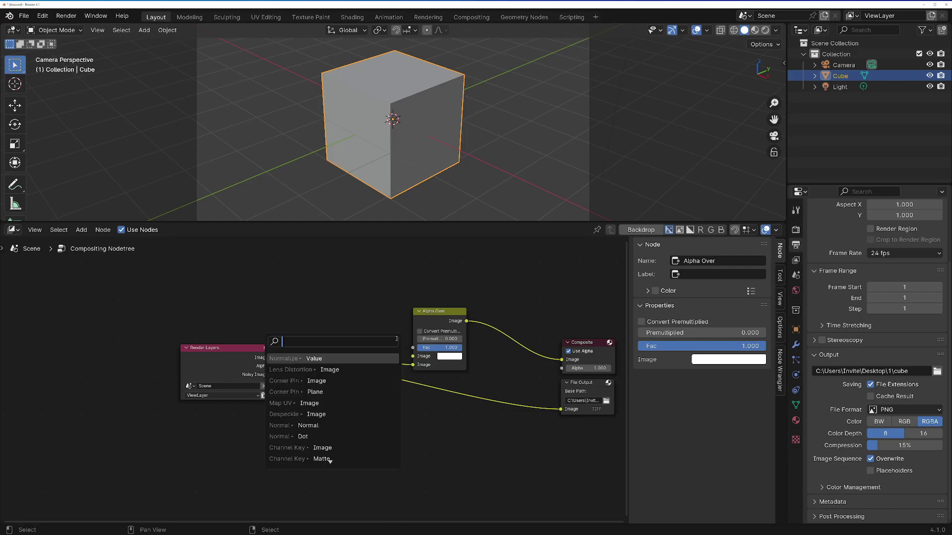
key(Escape)
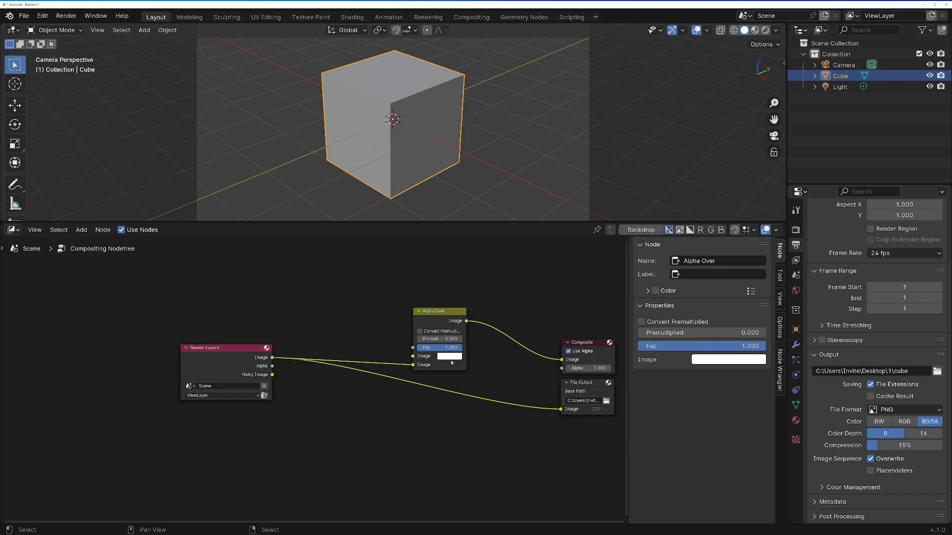
drag(584, 350, 584, 311)
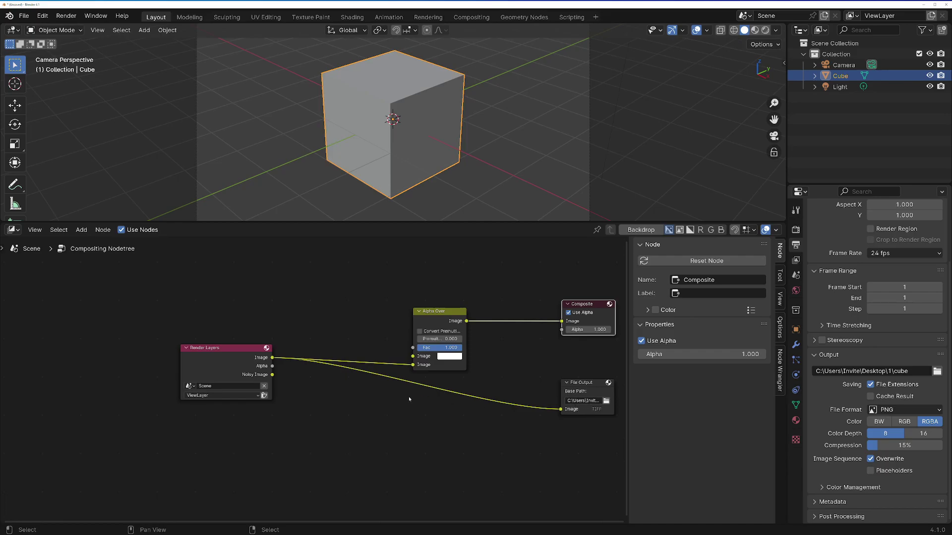
Step: Duplicate the Alpha Over node onto the File Output link and move the render link to the copy's second Image input
click(451, 312)
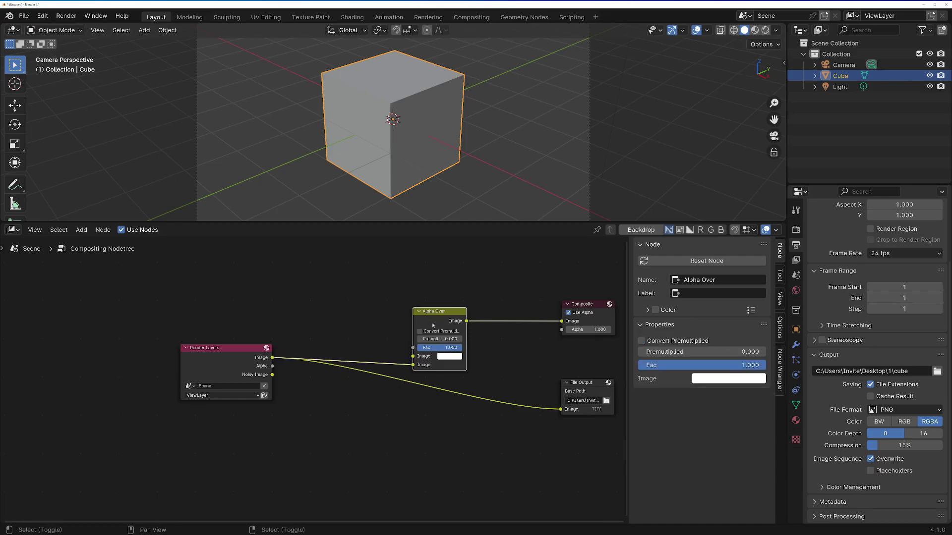
key(shift+d)
click(457, 384)
drag(460, 420, 448, 429)
click(449, 431)
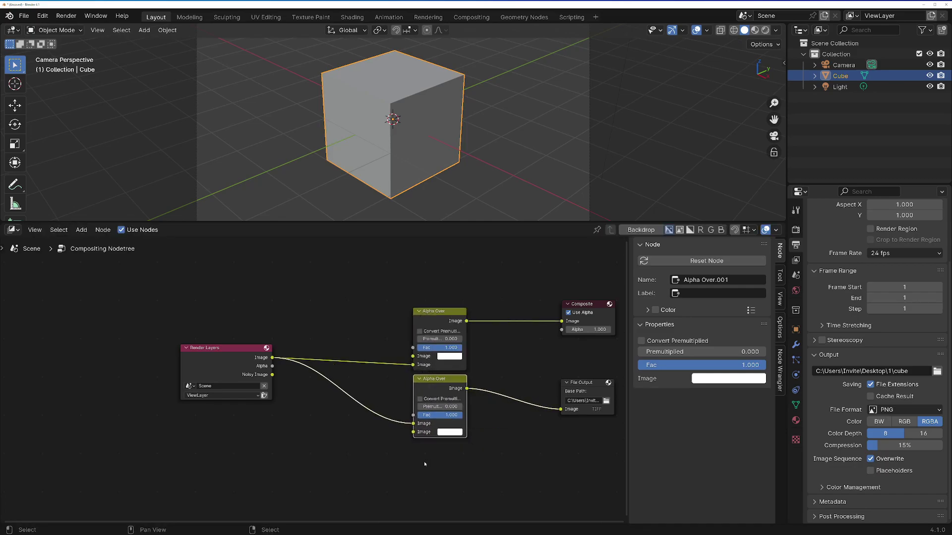
drag(413, 423, 413, 432)
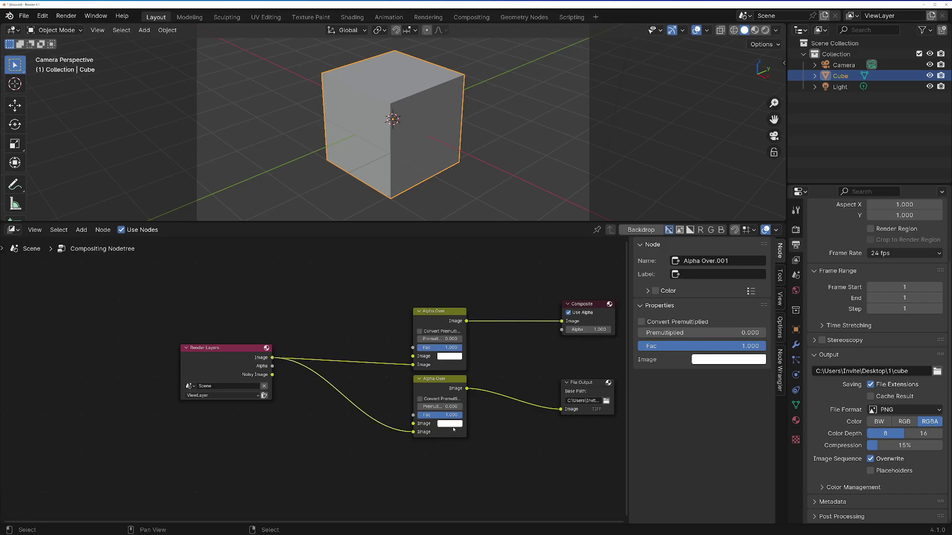
Step: Set the background colour of the Alpha Over node feeding File Output to blue
click(452, 425)
click(485, 313)
middle_drag(453, 404, 423, 377)
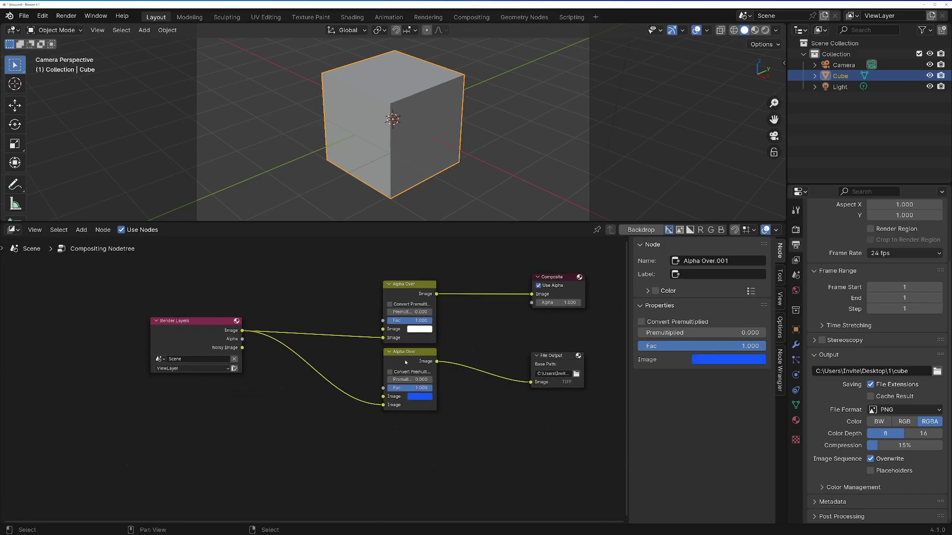
Step: Duplicate the blue Alpha Over node with its render link kept, place it below and set its background colour to orange
click(405, 363)
key(ctrl+shift+d)
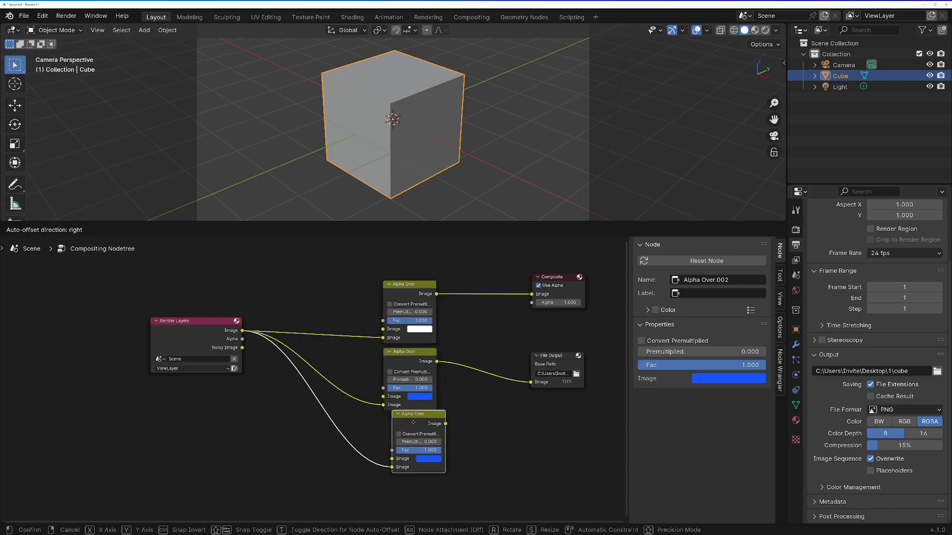
click(407, 433)
click(414, 469)
drag(436, 405, 426, 408)
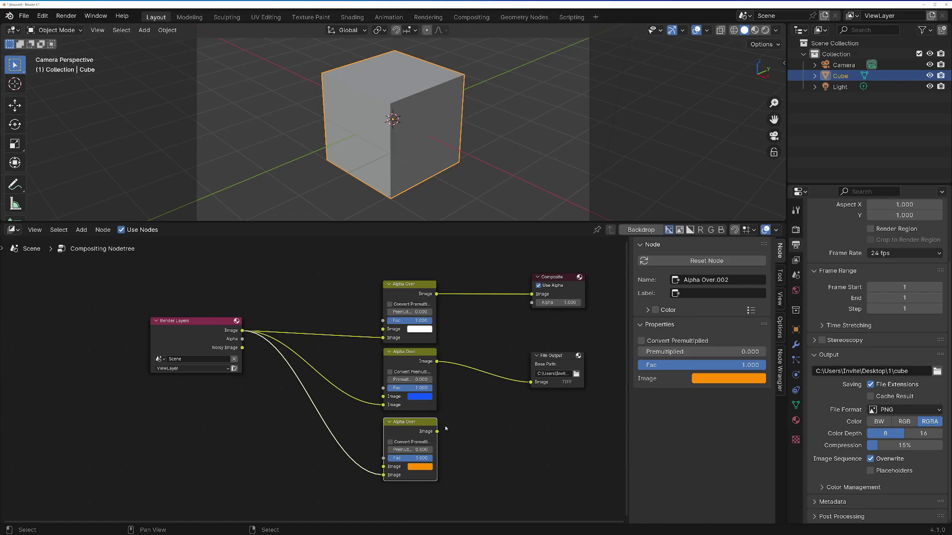
Step: Add a second input to the File Output node and link the orange Alpha Over node's output to it
click(560, 356)
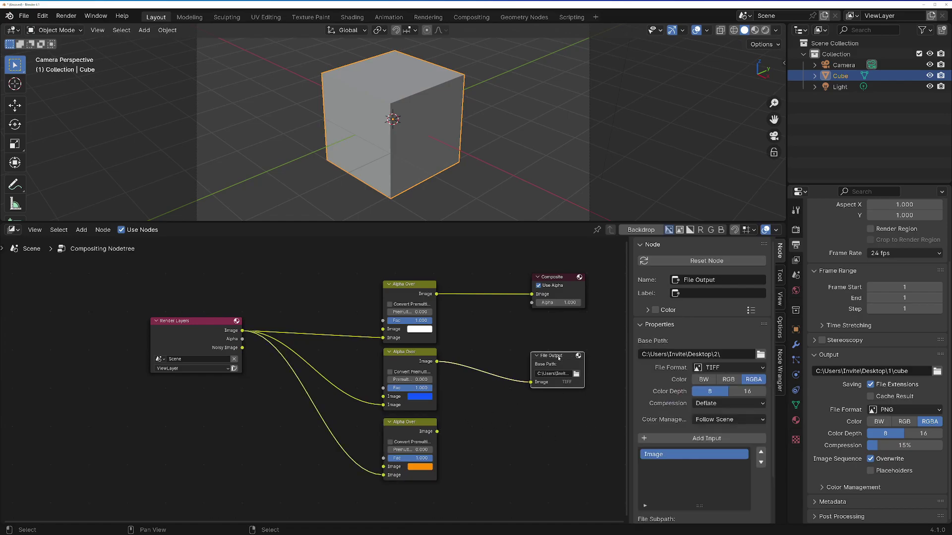
click(705, 440)
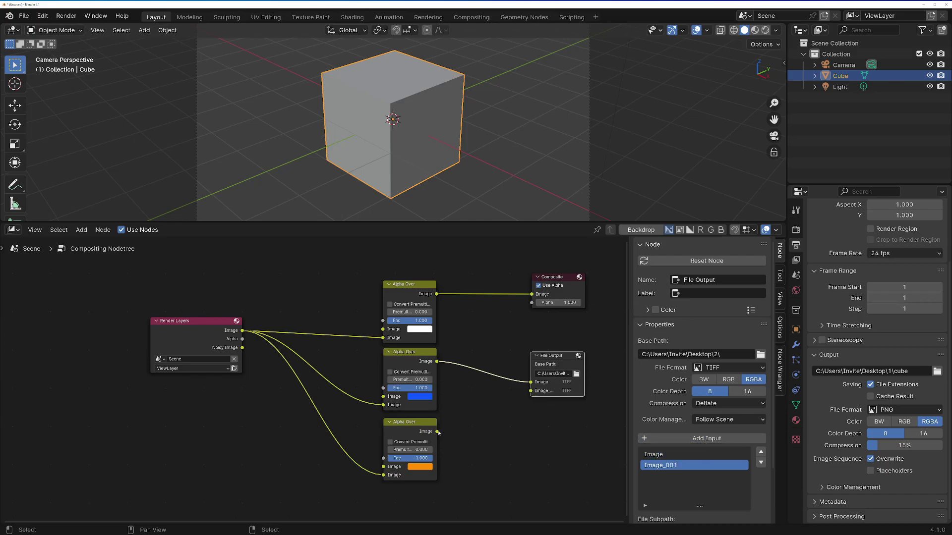
drag(438, 431, 537, 393)
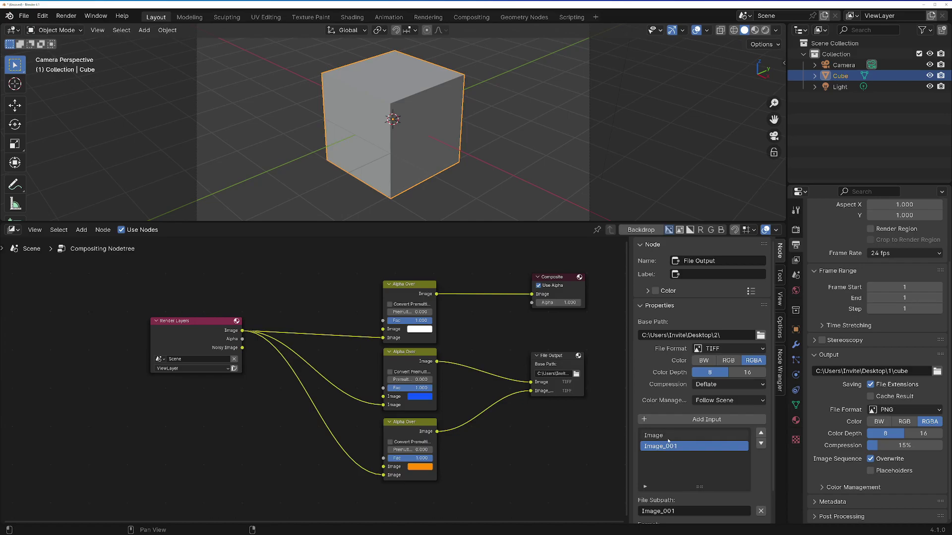
Step: Move the Image_001 input above Image in the File Output node's input list and return it to second place
scroll(668, 441, down, 2)
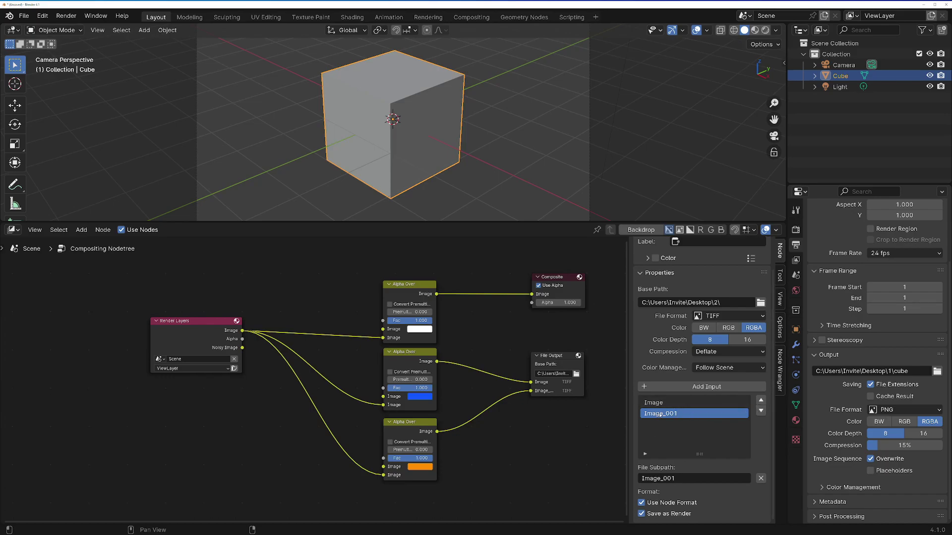
click(761, 401)
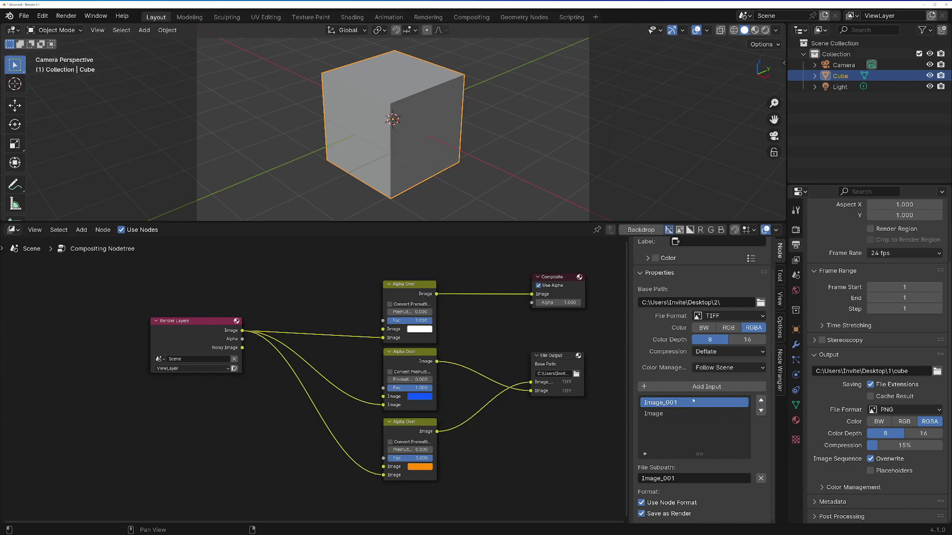
click(761, 411)
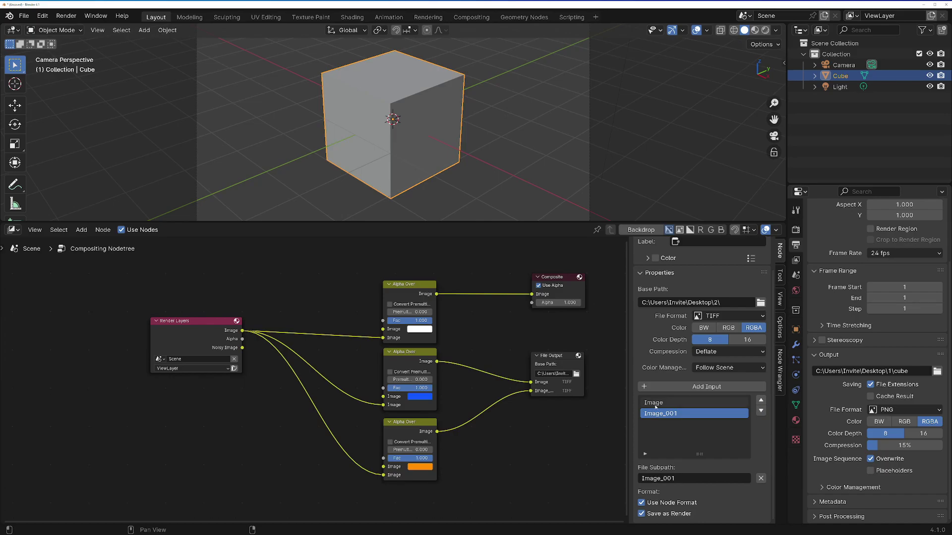
Step: Rename the File Output node's first input, Image, to Cube_fond_bleu
double_click(655, 403)
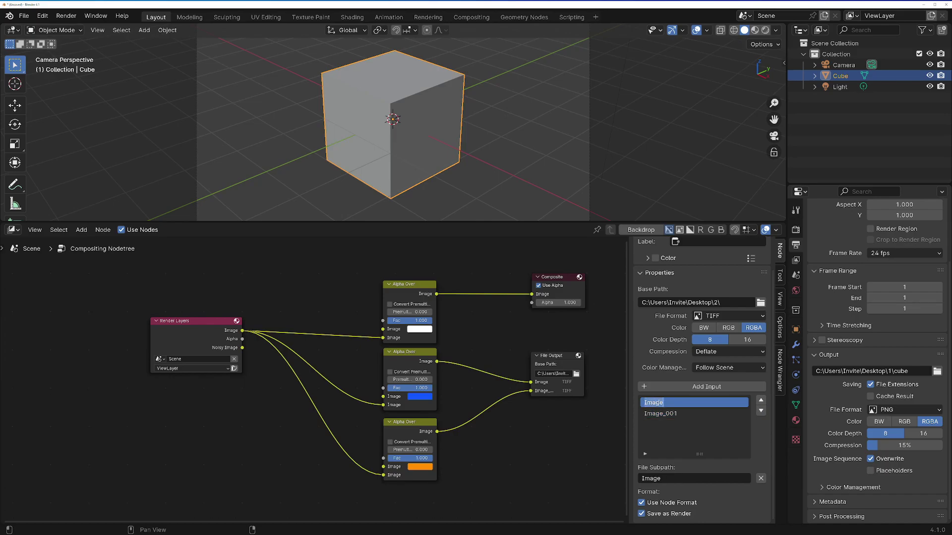
text(Cube_fond_bleu)
key(ctrl+shift+Left)
key(ctrl+shift+Left)
key(ctrl+shift+Left)
key(ctrl+c)
key(Return)
Step: Rename the File Output node's second input, Image_001, to Cube_fond_orange
double_click(677, 414)
key(ctrl+v)
key(BackSpace)
key(BackSpace)
key(BackSpace)
key(BackSpace)
text(orange)
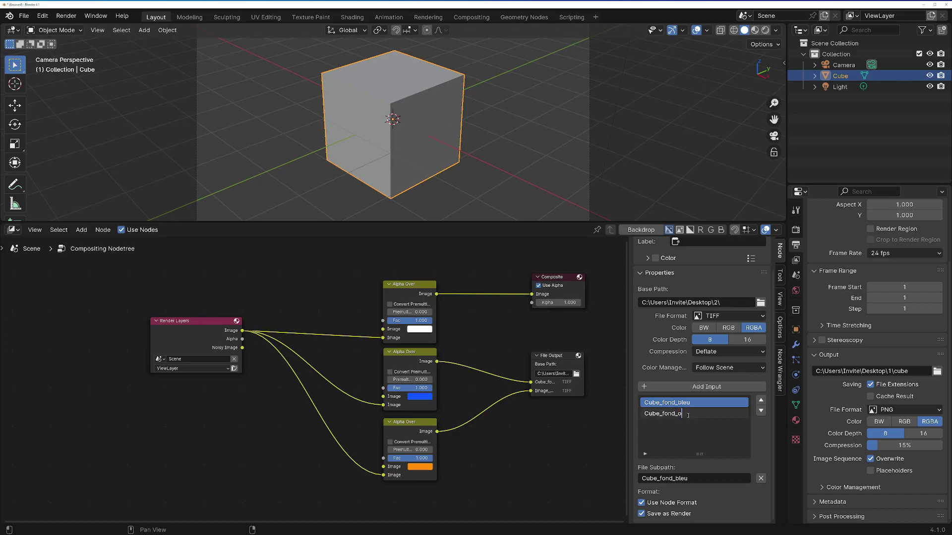
key(Return)
click(691, 480)
key(End)
key(BackSpace)
key(BackSpace)
key(BackSpace)
key(Return)
key(ctrl+z)
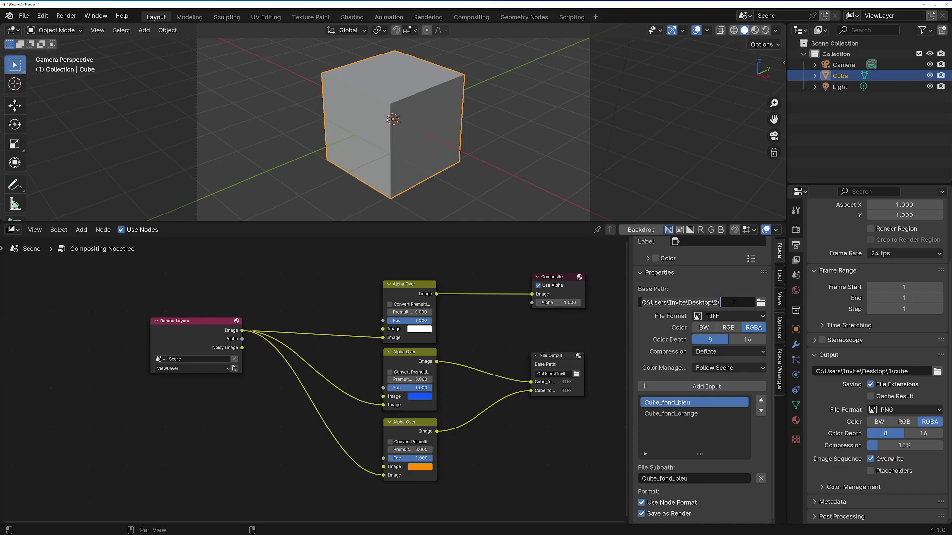
click(761, 302)
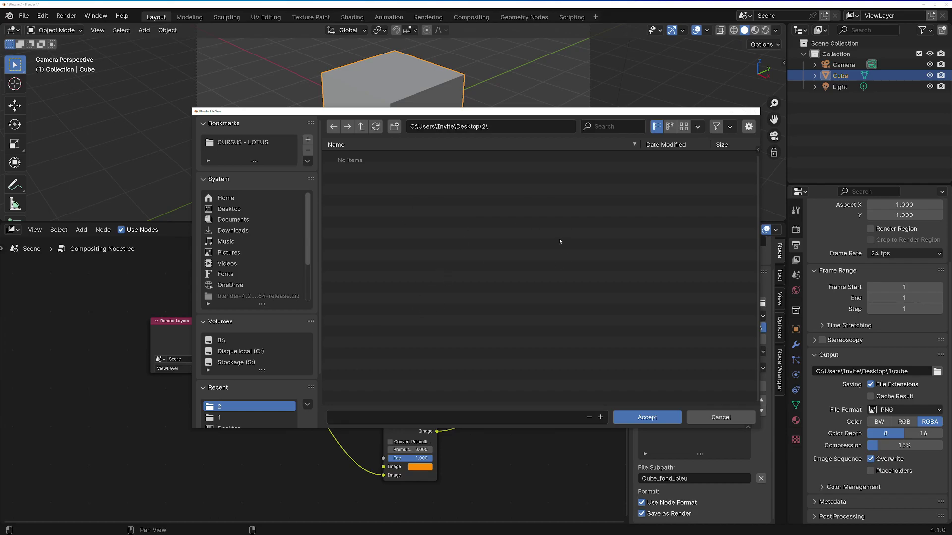
click(755, 113)
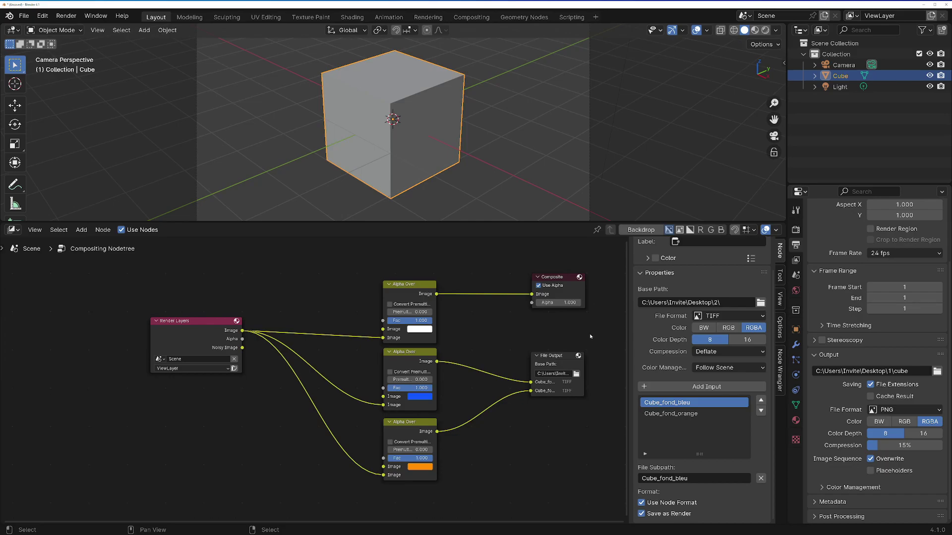
Step: Render the image, switch to File Explorer and inspect the image files saved in folder 1
key(F12)
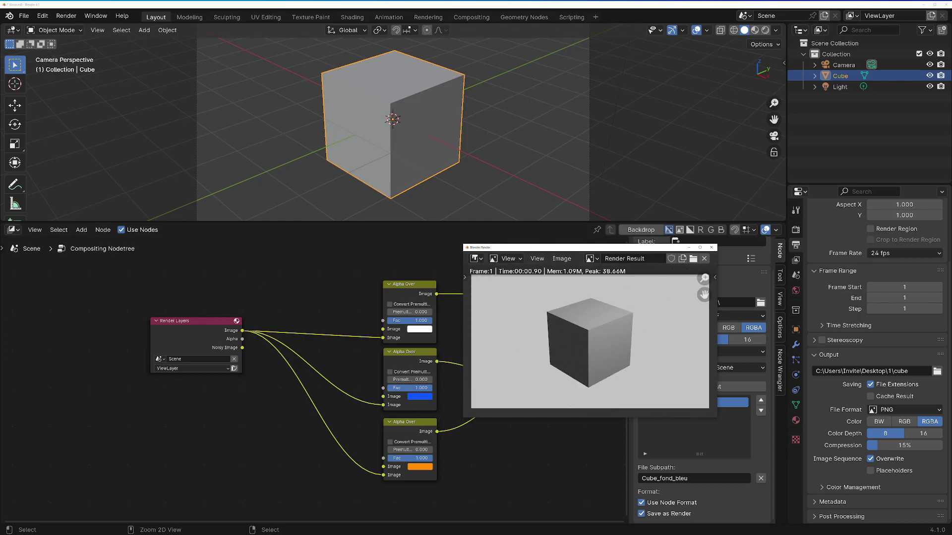
key(alt+Tab)
drag(423, 56, 584, 93)
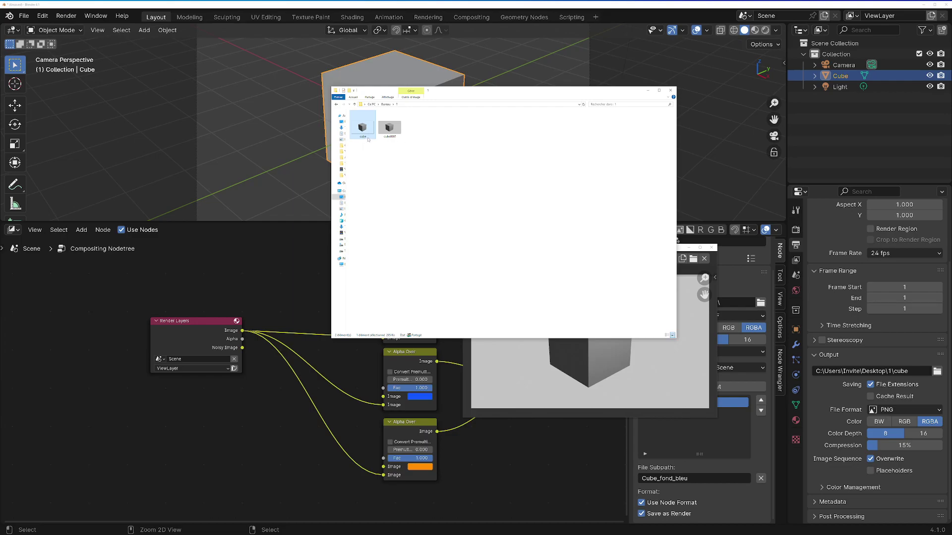
mouse_move(368, 140)
click(372, 158)
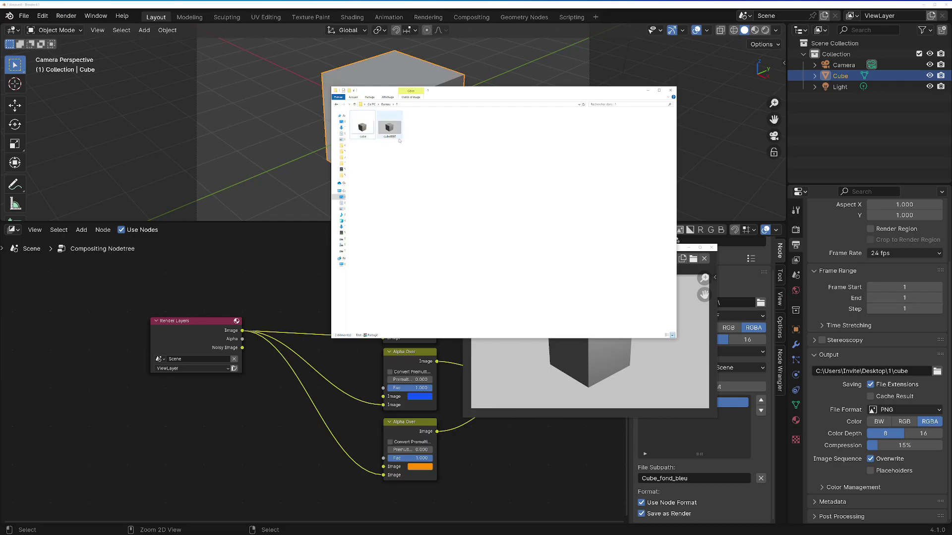
mouse_move(399, 141)
click(386, 105)
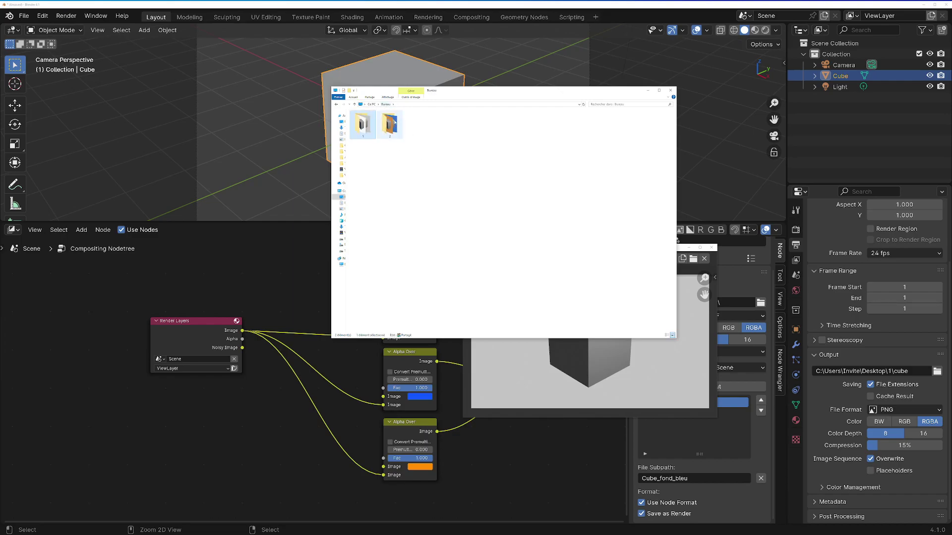
Step: Inspect the renders in folder 2, including the orange-background file's properties, and close File Explorer and the render window
double_click(393, 125)
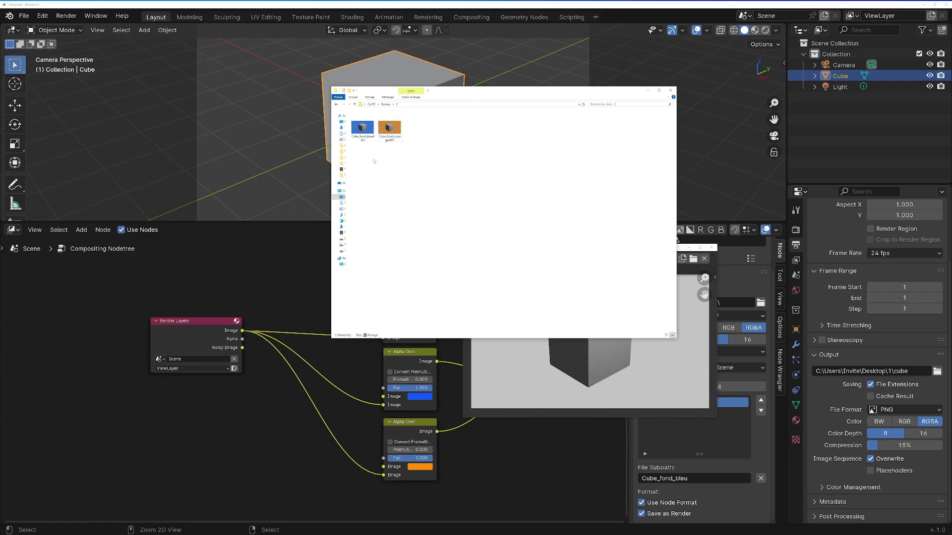
right_click(402, 136)
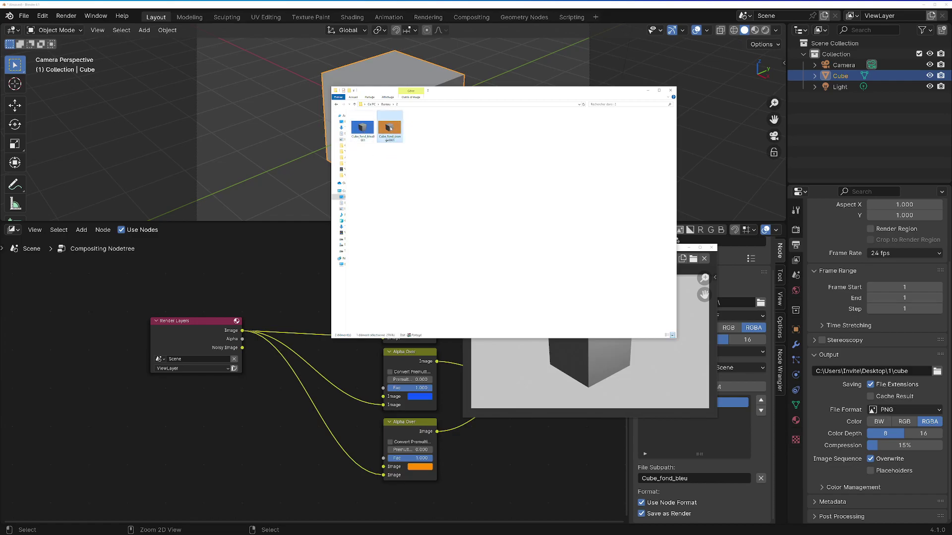
click(421, 281)
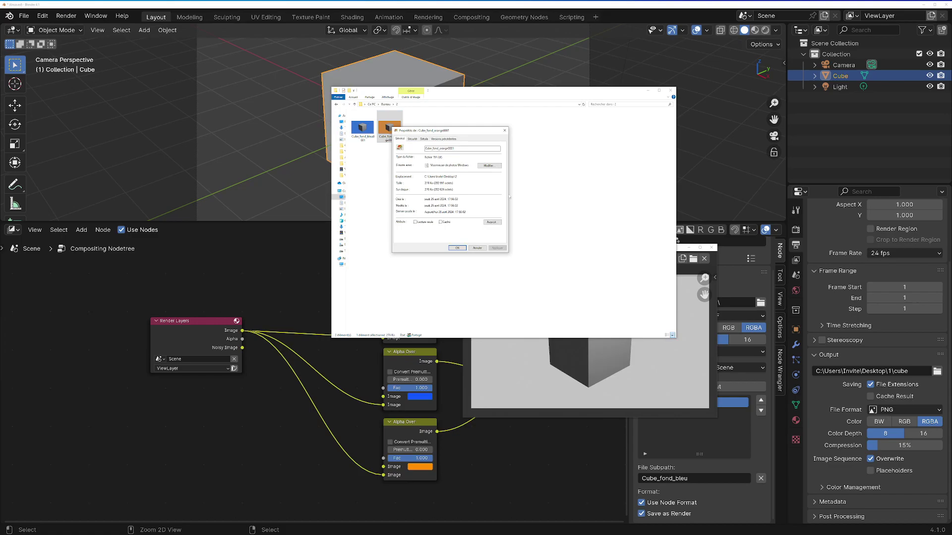
click(505, 130)
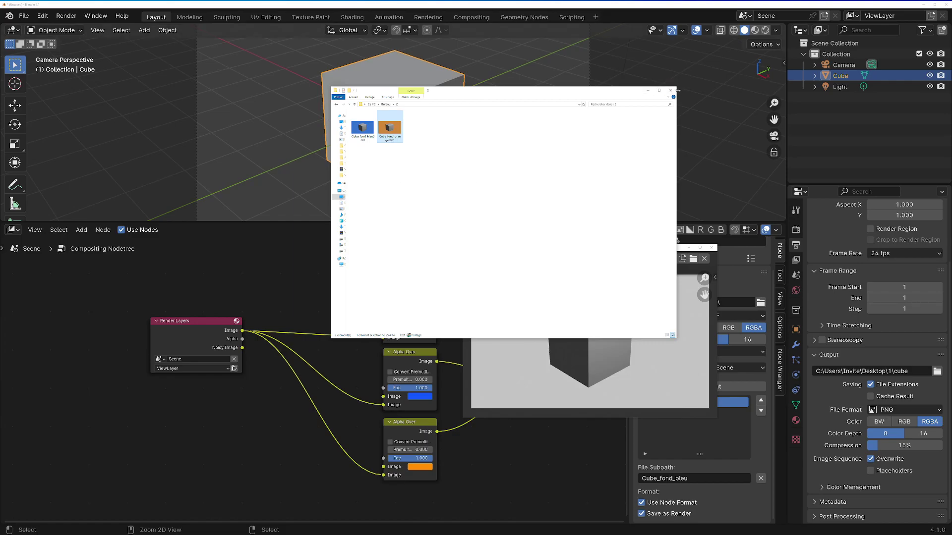
click(670, 91)
click(712, 247)
Step: Duplicate the File Output node below the original and set the copy's file format to OpenEXR MultiLayer
drag(546, 360, 550, 342)
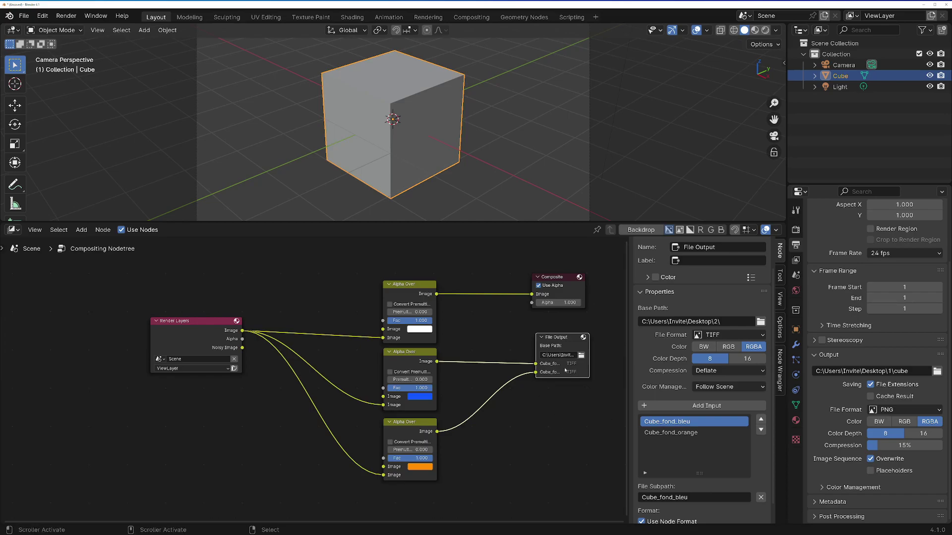
key(shift+d)
click(565, 426)
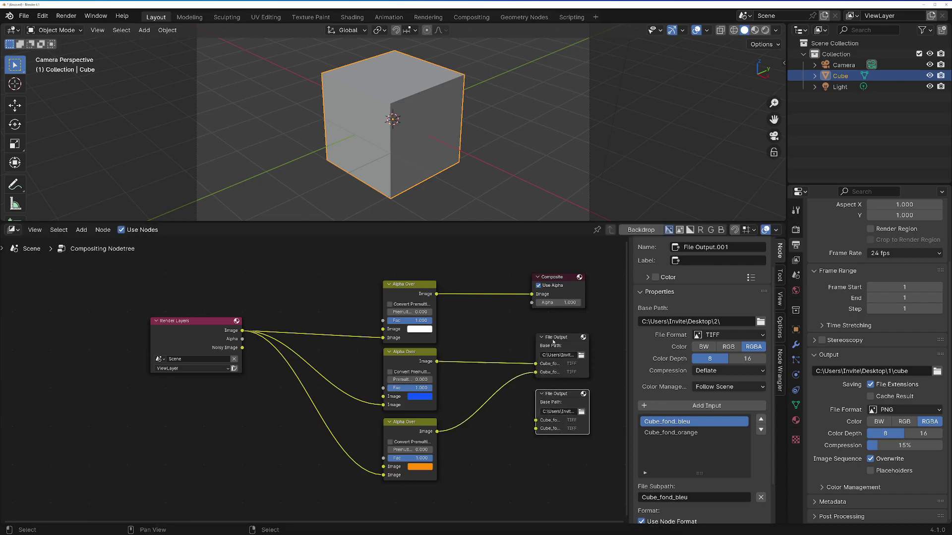
click(717, 335)
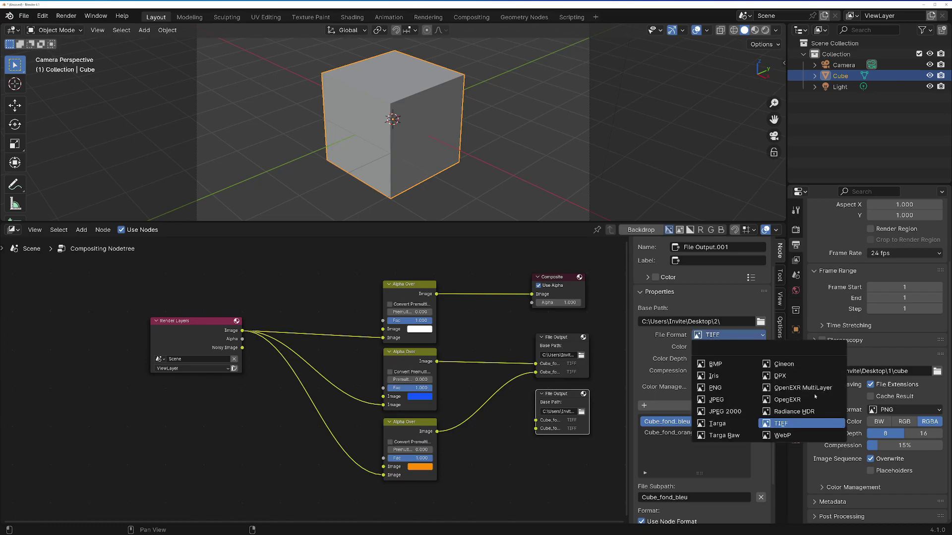
click(803, 388)
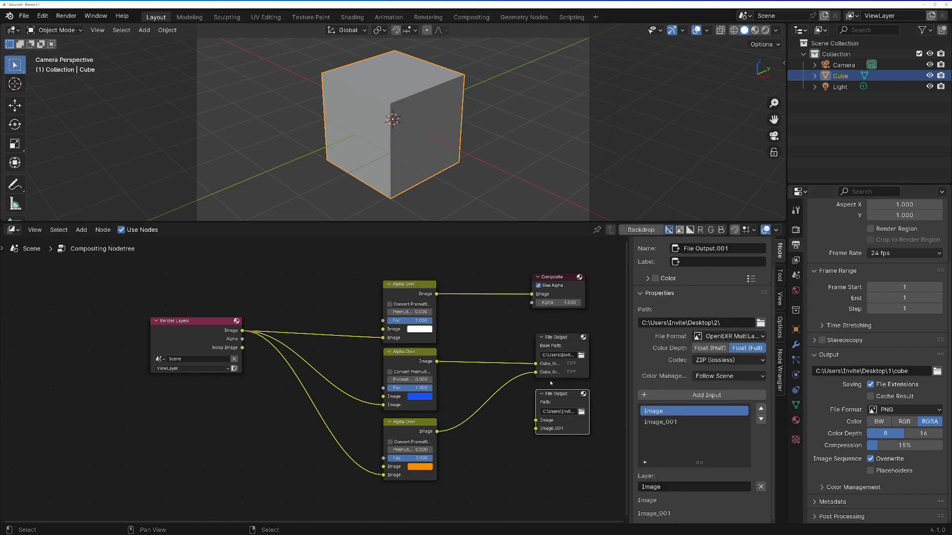
Step: Group the two File Output nodes into a single node group
click(561, 338)
shift+click(567, 399)
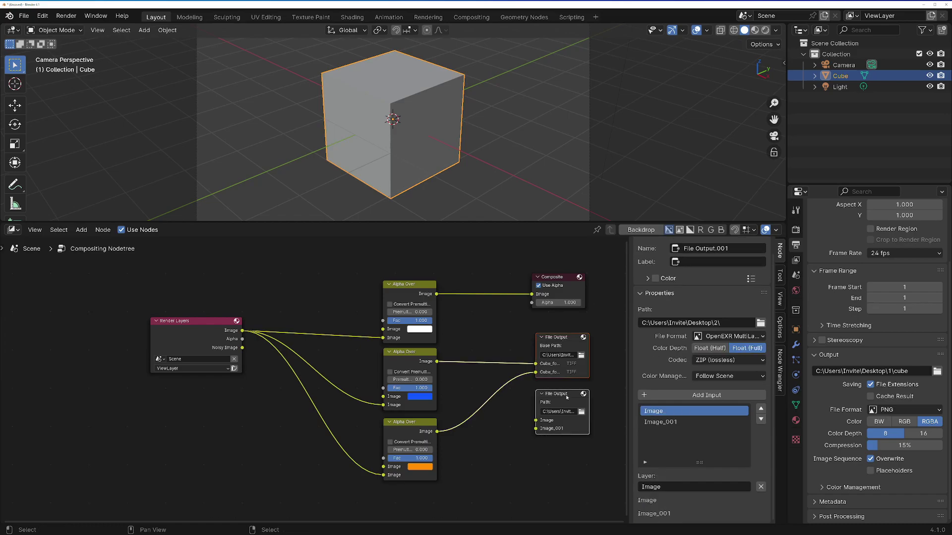
key(ctrl+g)
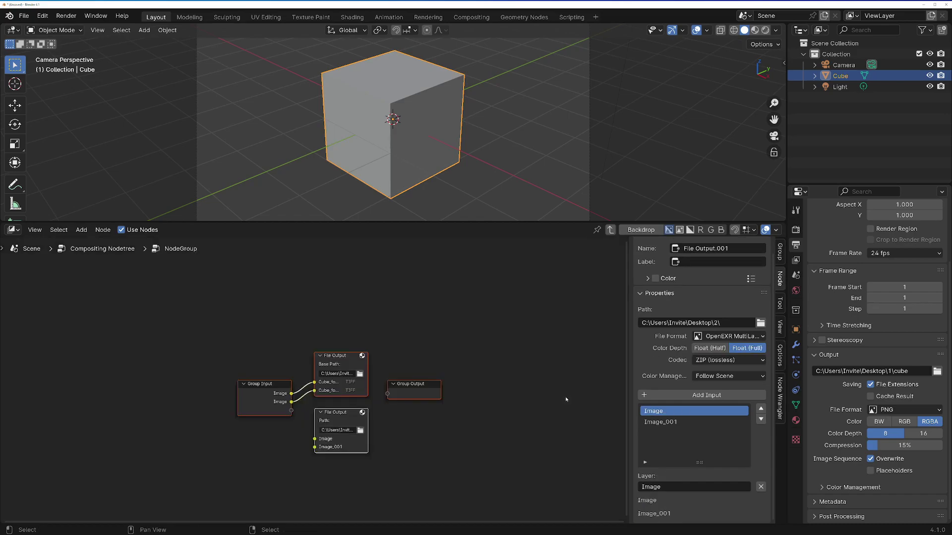
Step: Link both Group Input images to the OpenEXR File Output node's Image and Image_001 inputs, and exit the node group
scroll(436, 454, up, 2)
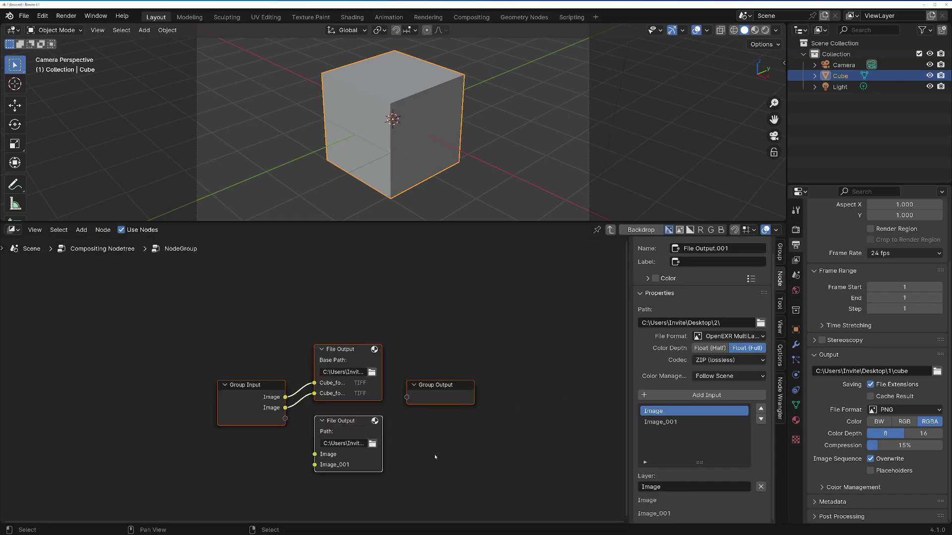
click(245, 386)
drag(263, 386, 315, 454)
drag(177, 415, 323, 469)
key(Escape)
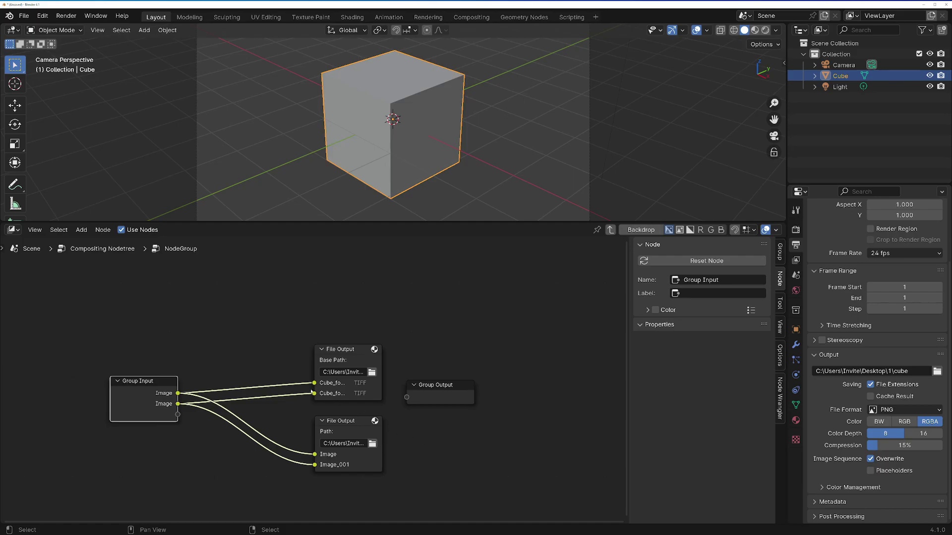
key(Tab)
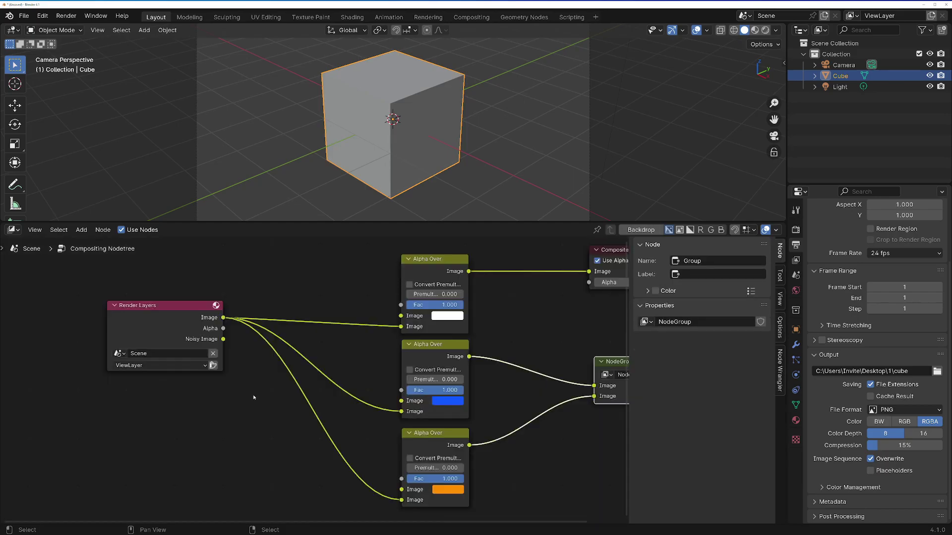
Step: Reopen the node group to review the settings of both File Output nodes, and return to the main compositing tree
key(Home)
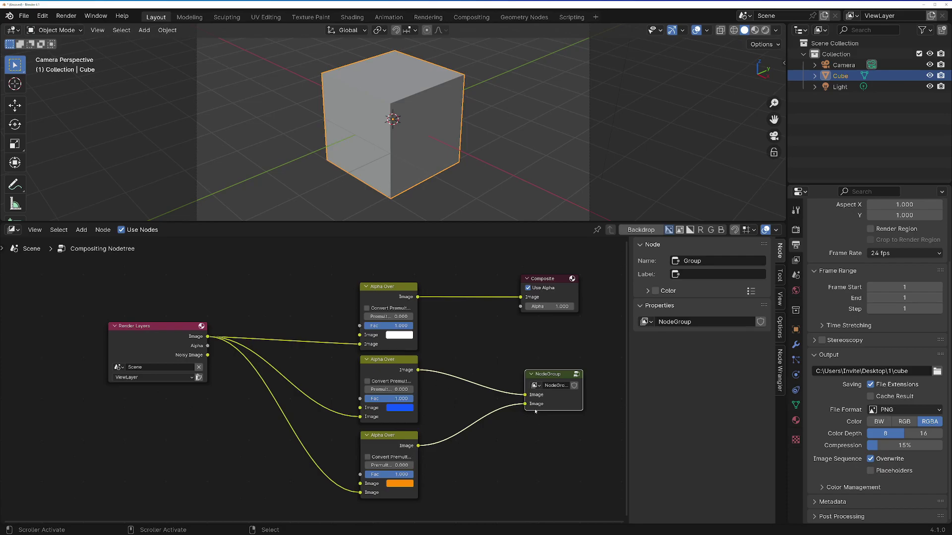
key(Tab)
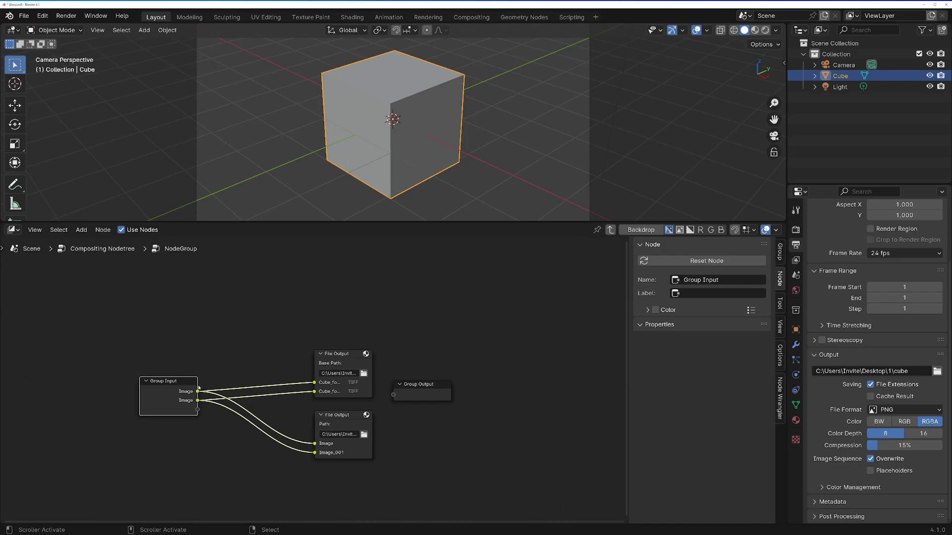
click(337, 355)
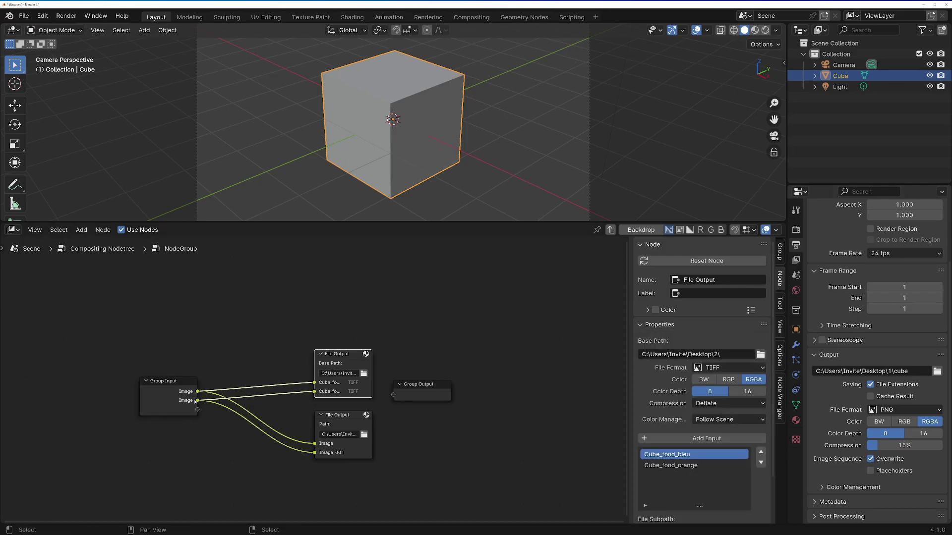
click(336, 431)
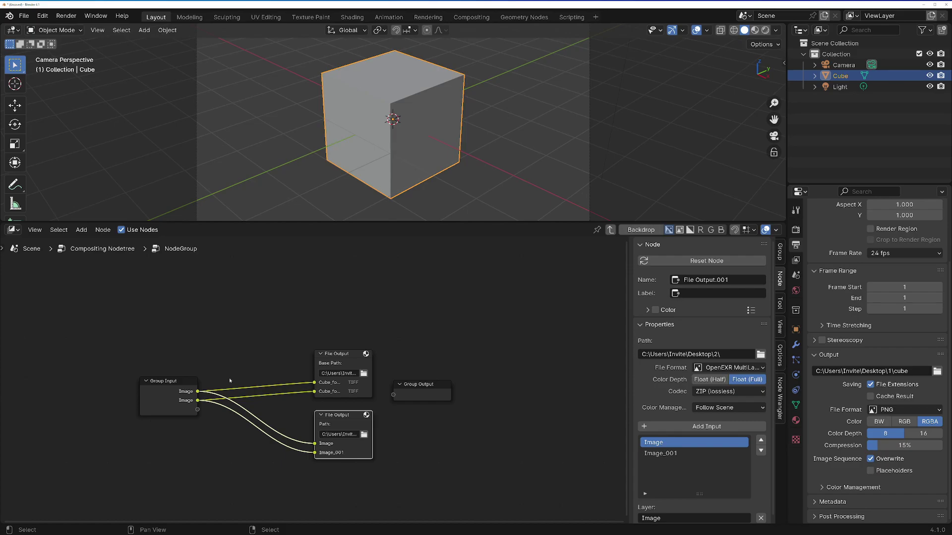
click(187, 387)
key(Tab)
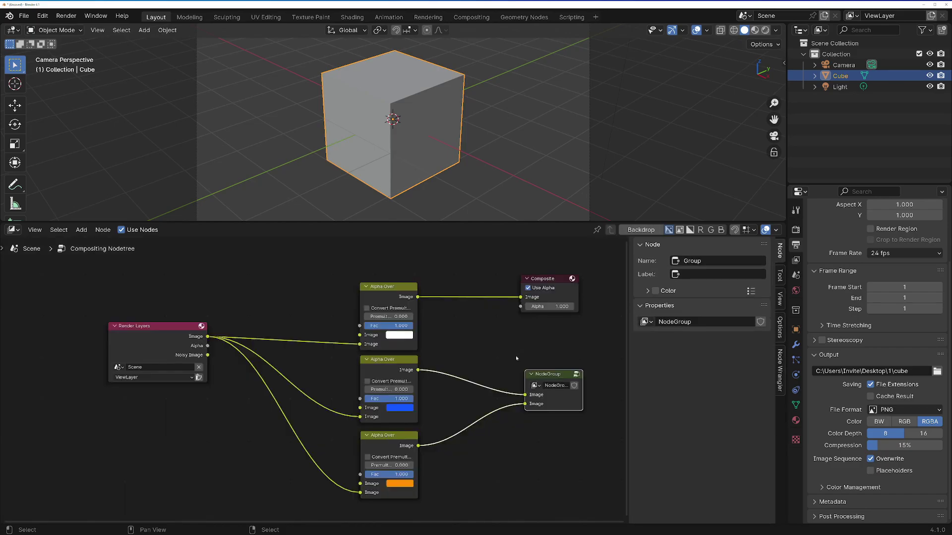